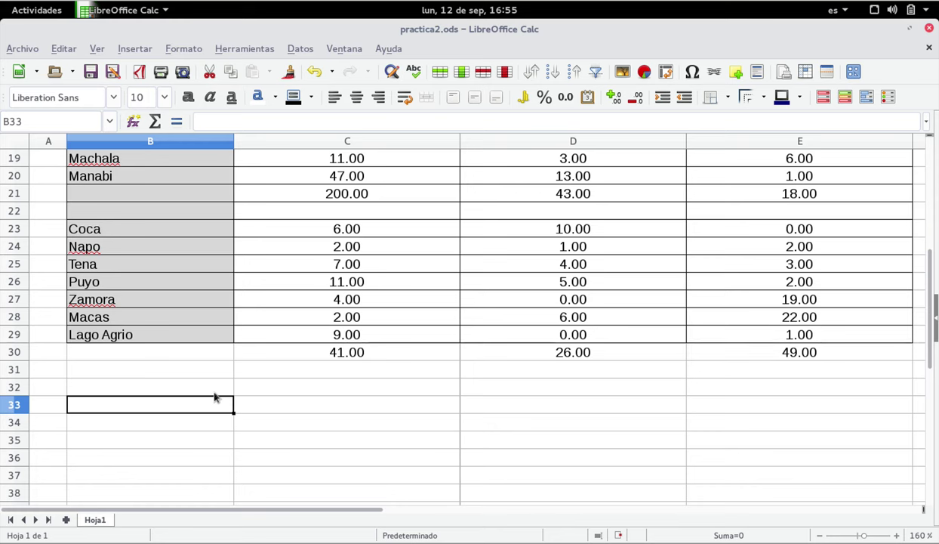
- Enter the label Máximo in cell B32, below the vehicle table
click(216, 388)
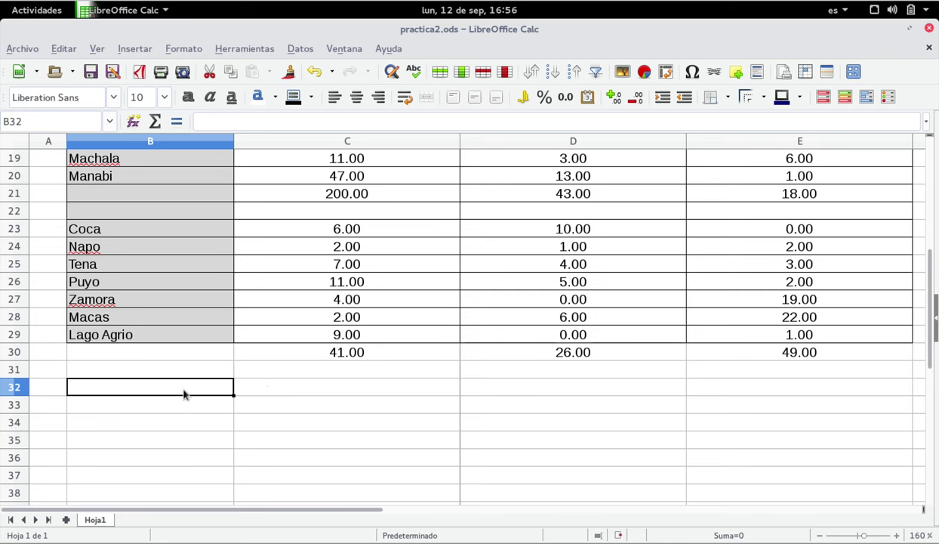
text(M)
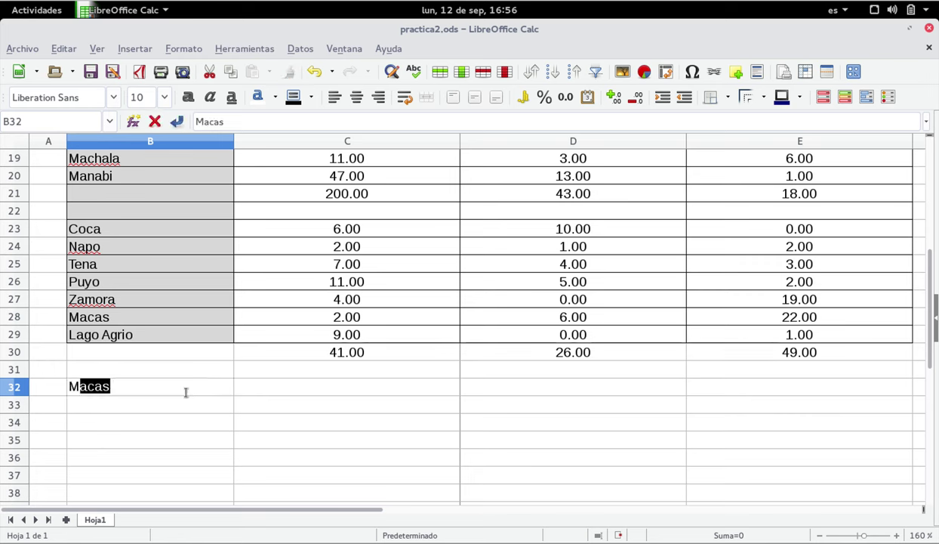
text(áximo)
key(Return)
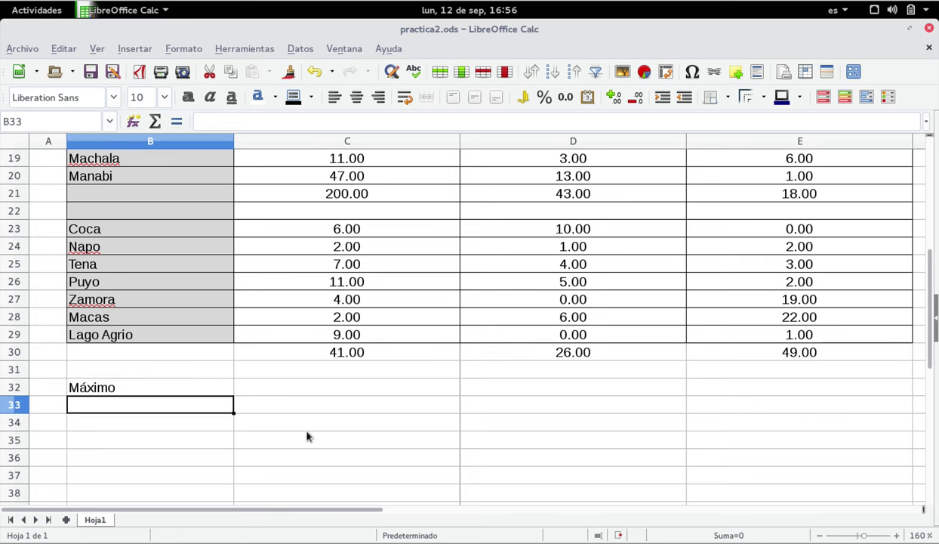
- Look over the vehicle columns and their subtotal rows, from the table's headers down to the Máximo row
key(Up)
key(Right)
key(Right)
key(Left)
key(Left)
key(Left)
key(Right)
key(Right)
key(Left)
key(Right)
scroll(317, 425, down, 20)
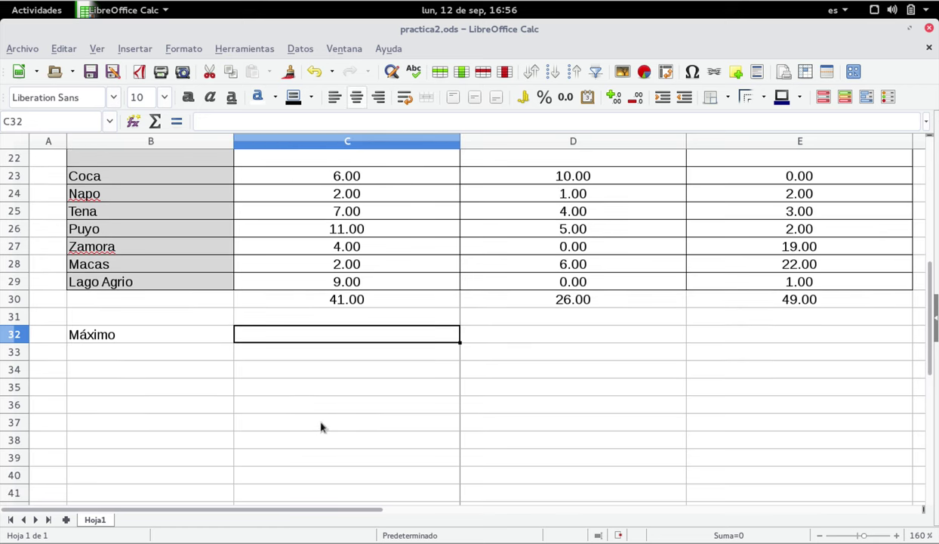
scroll(337, 425, up, 1)
scroll(338, 425, down, 9)
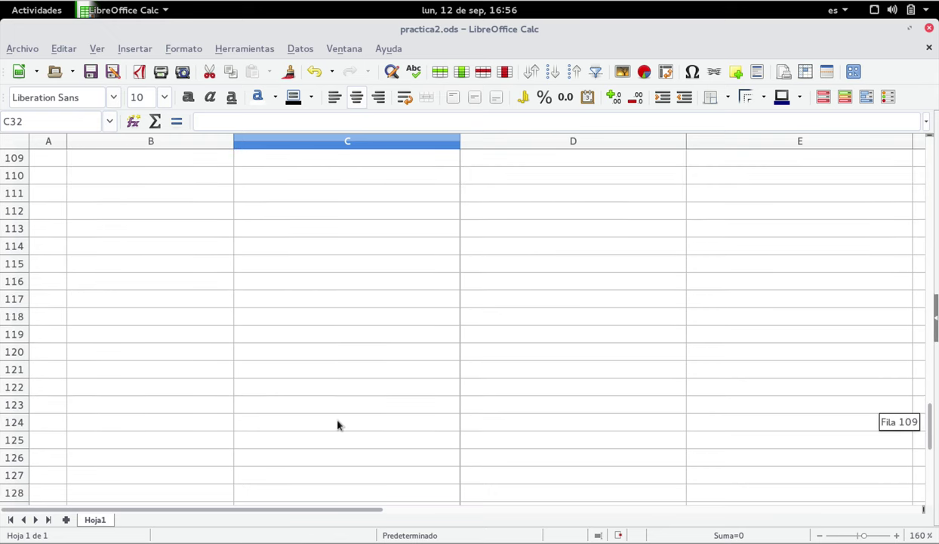
scroll(338, 425, up, 20)
scroll(337, 425, up, 16)
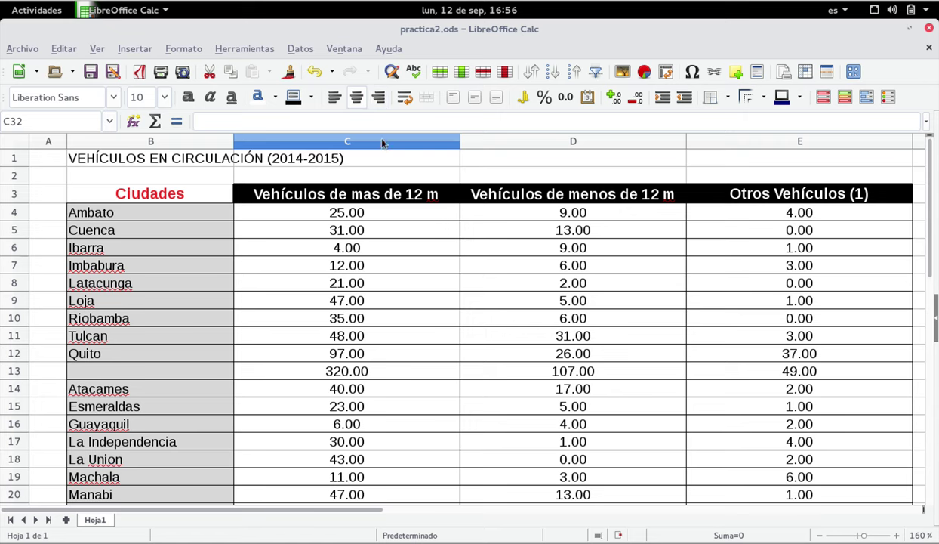
scroll(371, 246, down, 5)
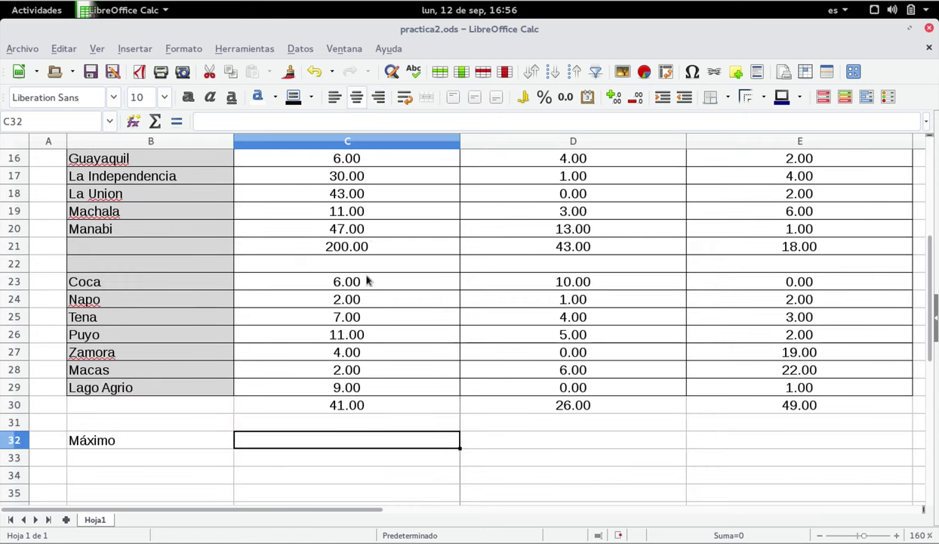
scroll(377, 281, up, 5)
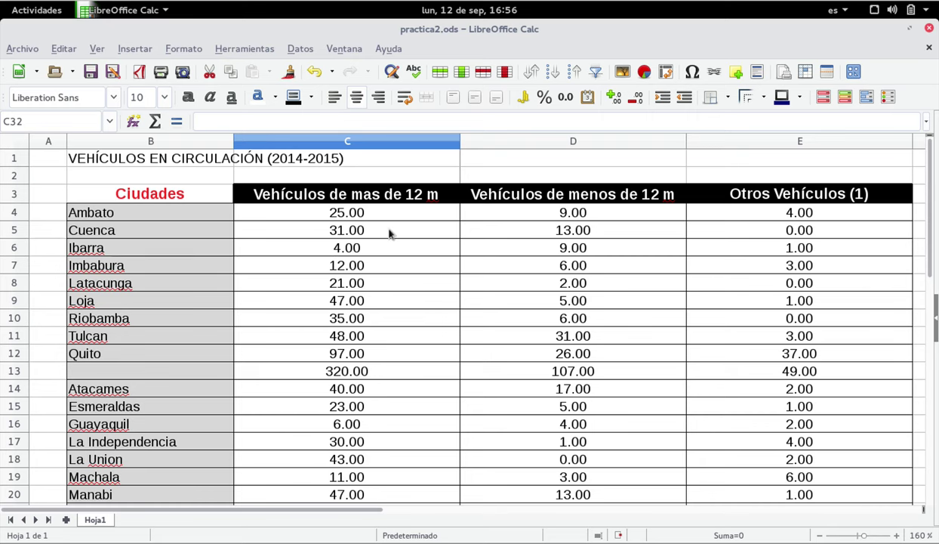
scroll(386, 242, down, 2)
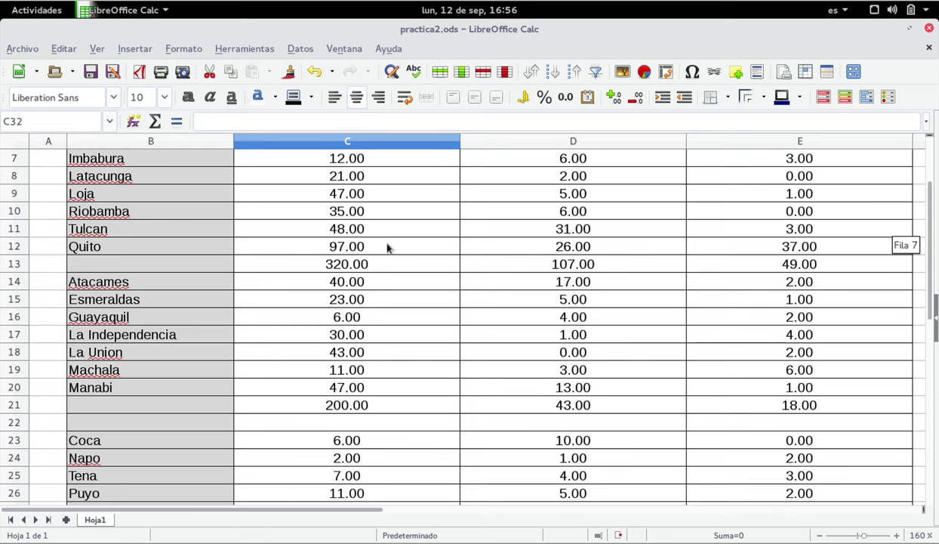
scroll(387, 247, down, 2)
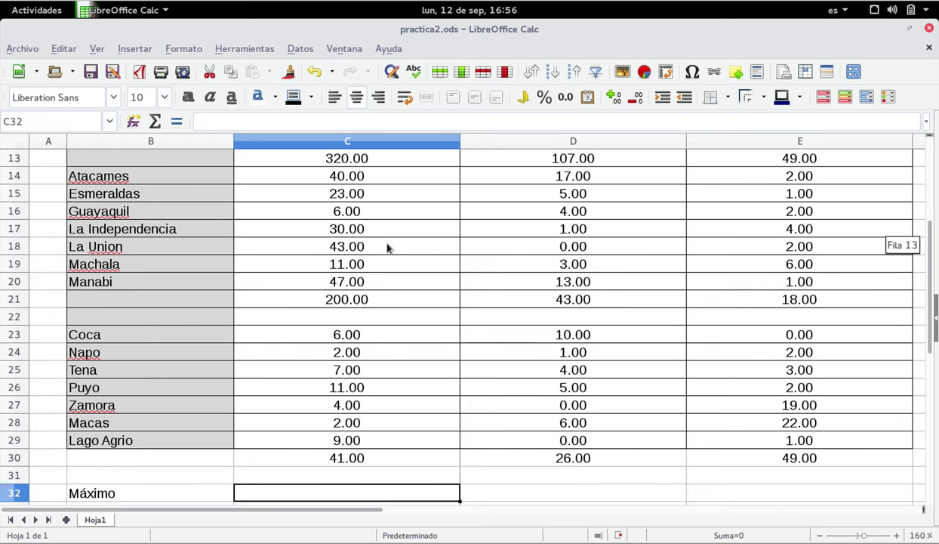
scroll(387, 248, up, 4)
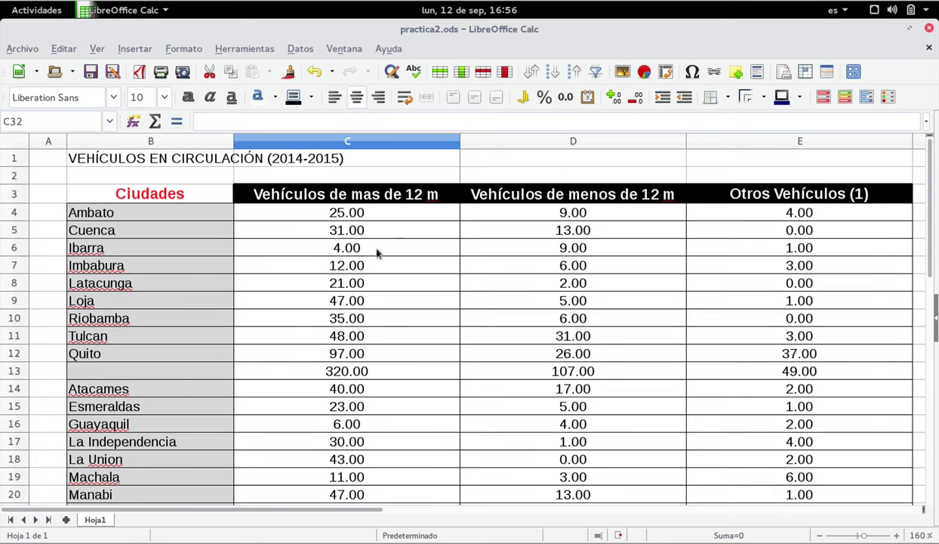
- Make the subtotals in C13:E13, C21:E21 and C30:E30 bold
click(300, 373)
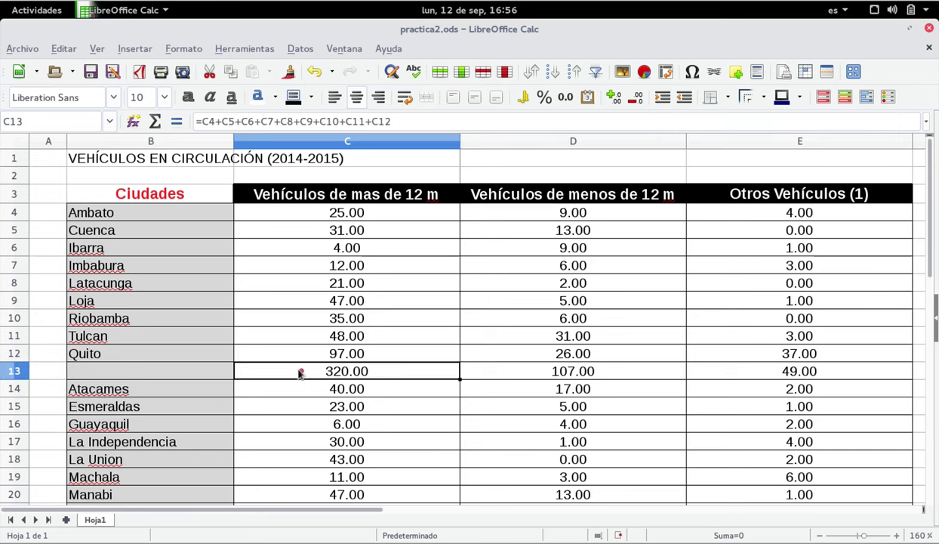
drag(300, 373, 735, 373)
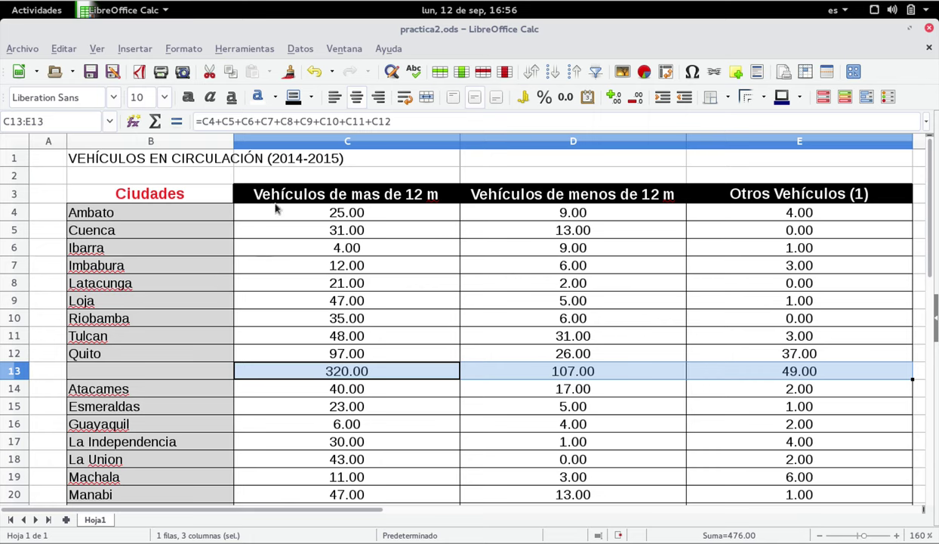
click(190, 98)
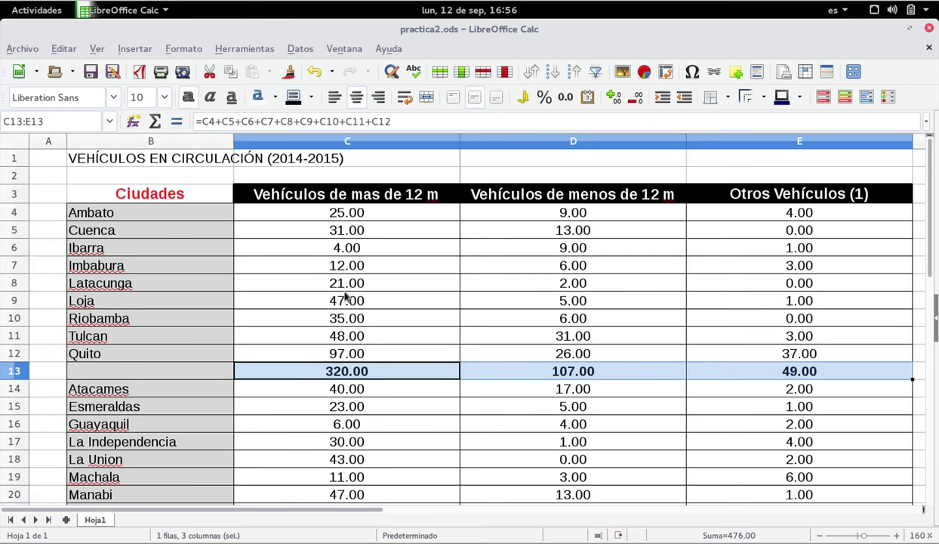
scroll(345, 297, down, 3)
drag(342, 350, 782, 351)
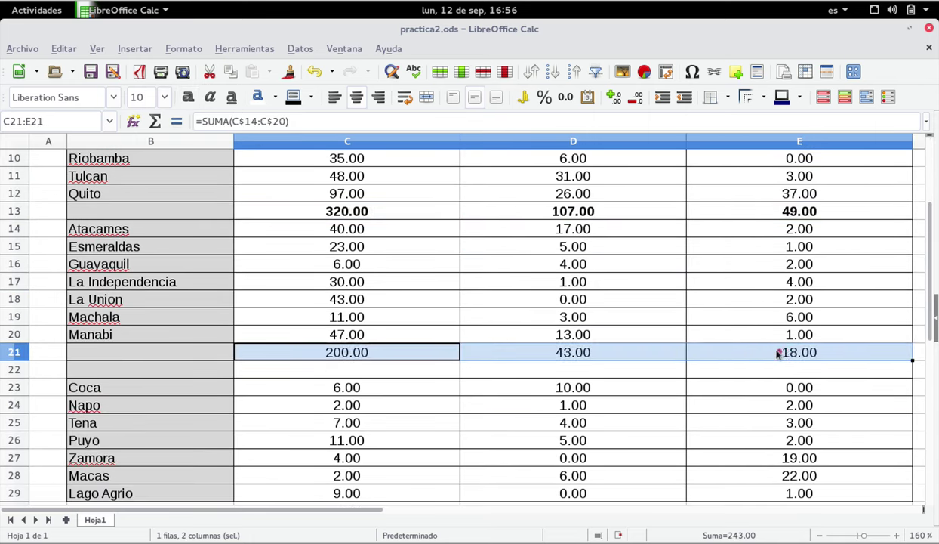
click(188, 96)
scroll(373, 252, up, 3)
scroll(361, 243, down, 7)
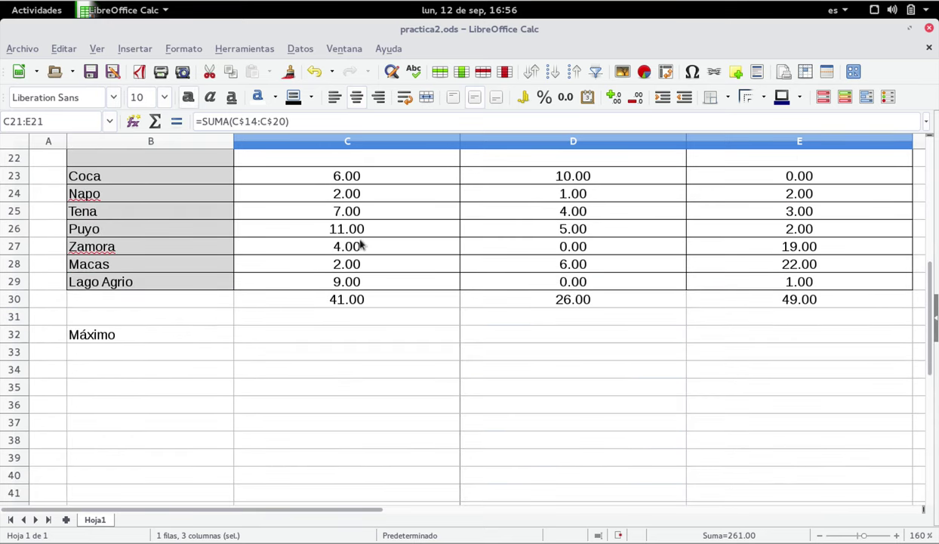
drag(335, 300, 746, 301)
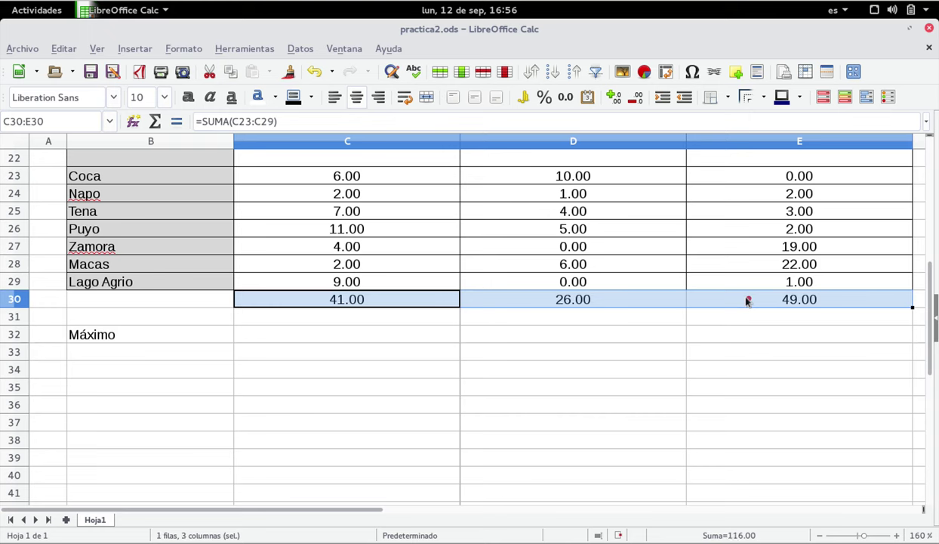
click(188, 96)
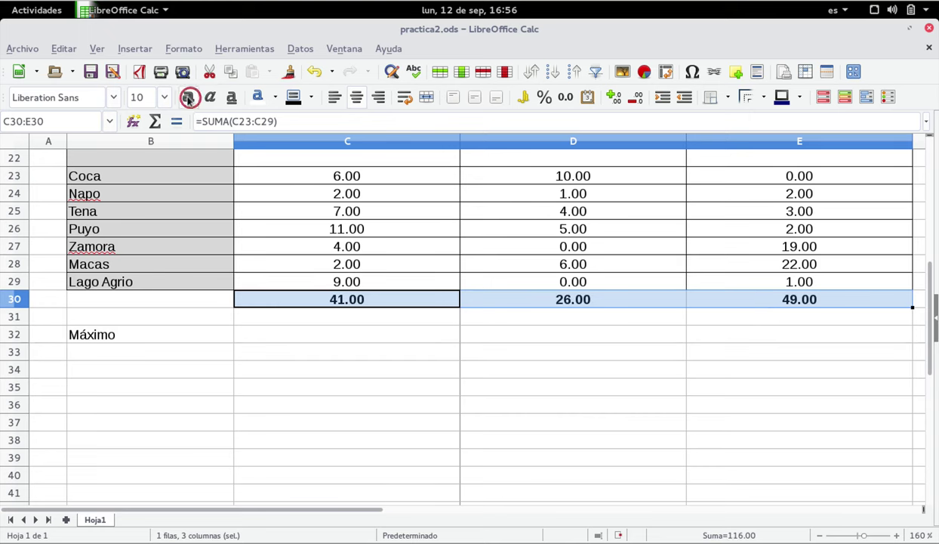
- Open the function wizard for cell C32, next to the Máximo label
click(297, 333)
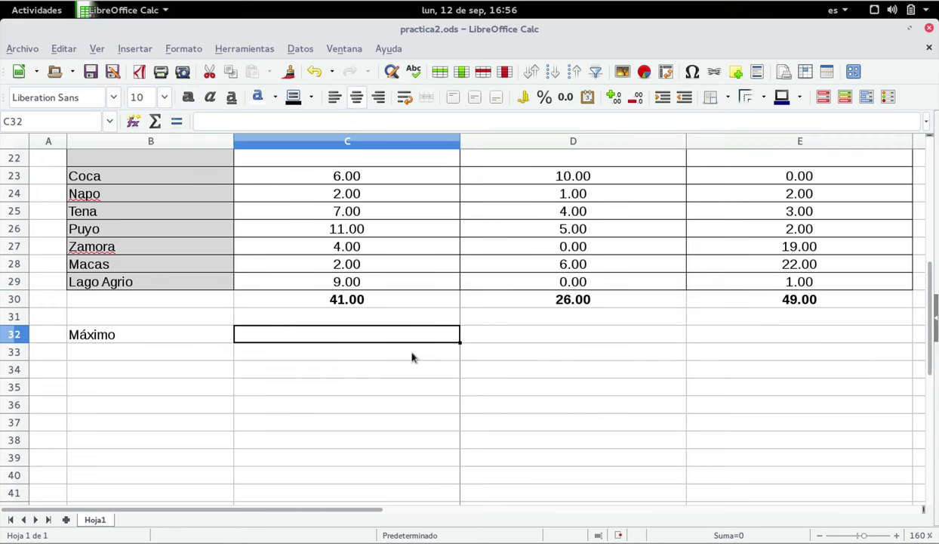
scroll(411, 357, up, 7)
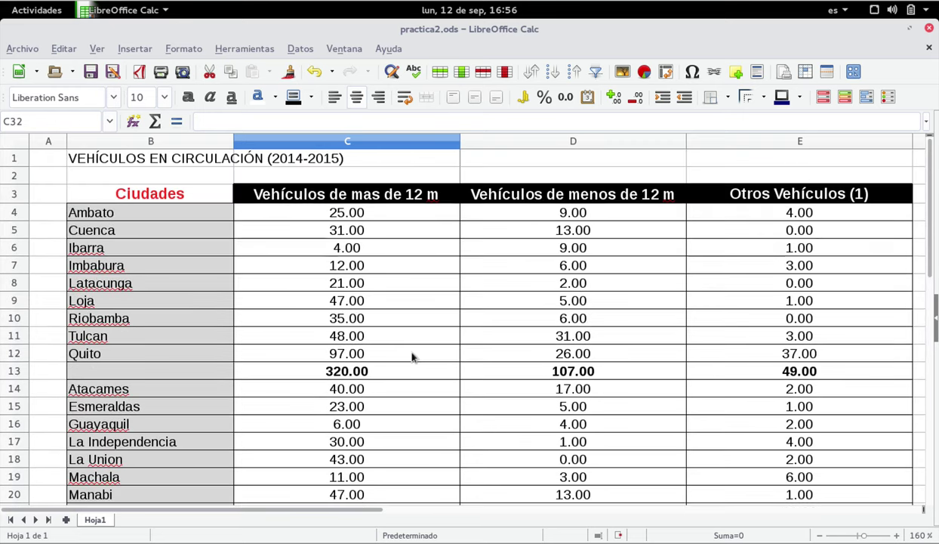
scroll(373, 368, down, 1)
scroll(373, 368, down, 4)
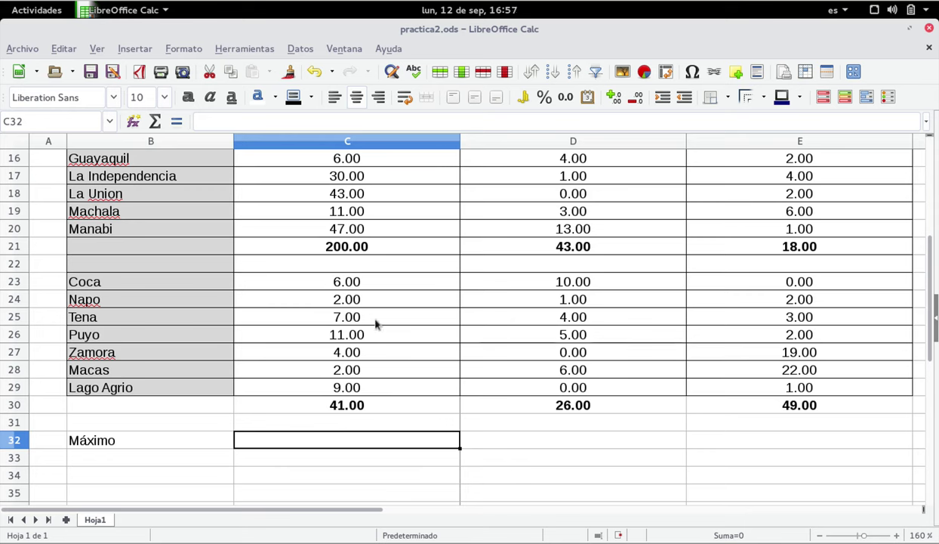
click(348, 450)
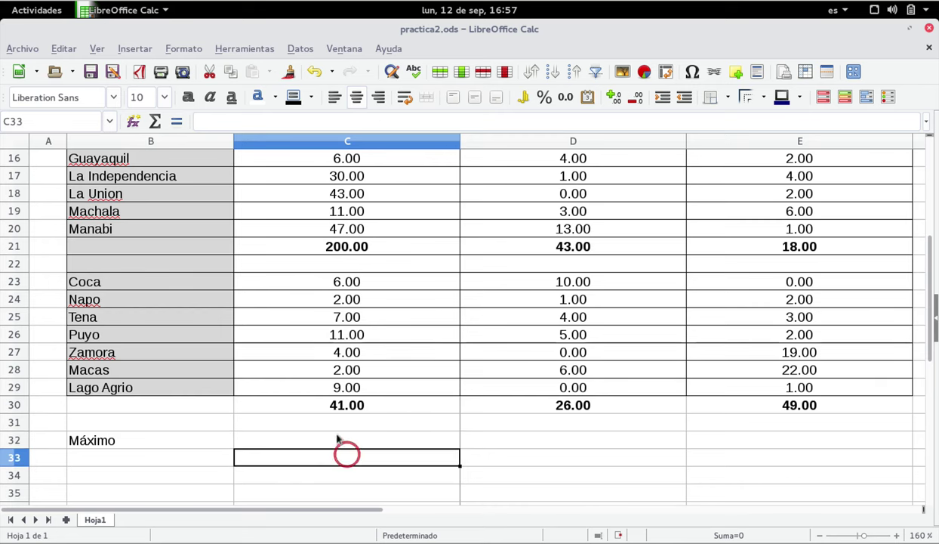
click(338, 440)
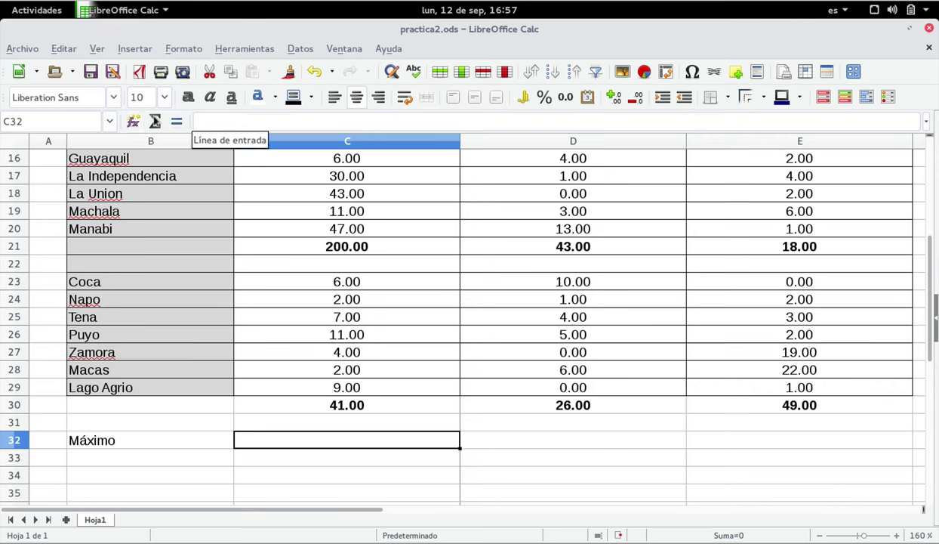
click(132, 123)
click(132, 123)
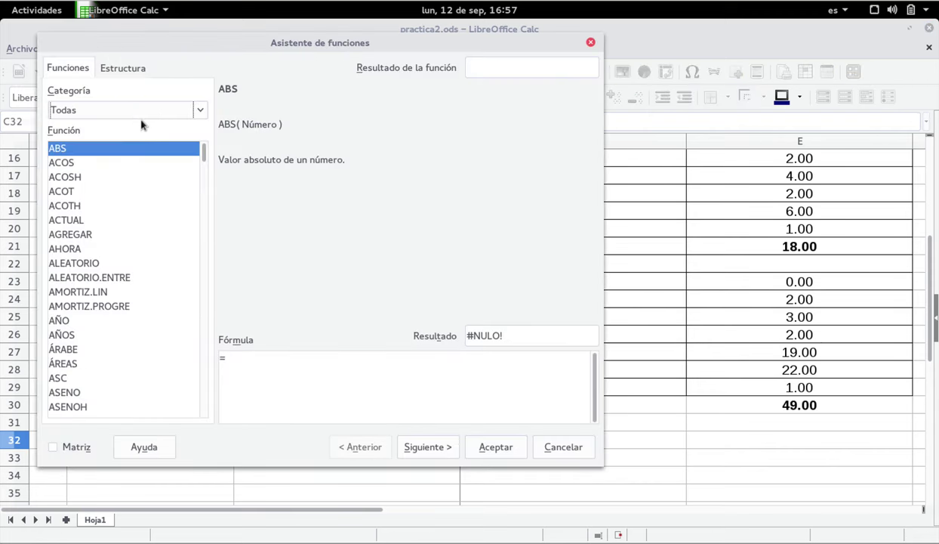
drag(267, 45, 358, 72)
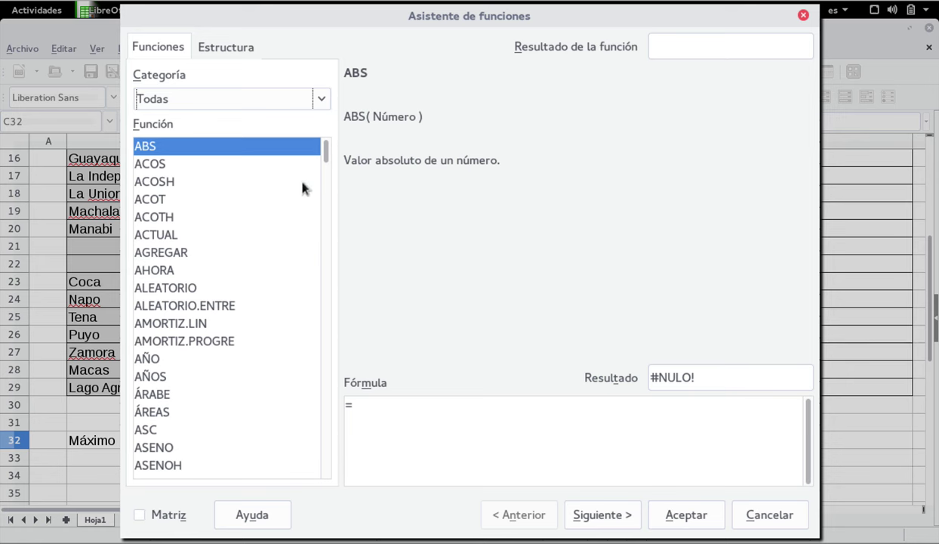
- Choose the MÁX function from the Estadística category and proceed to its arguments
click(317, 106)
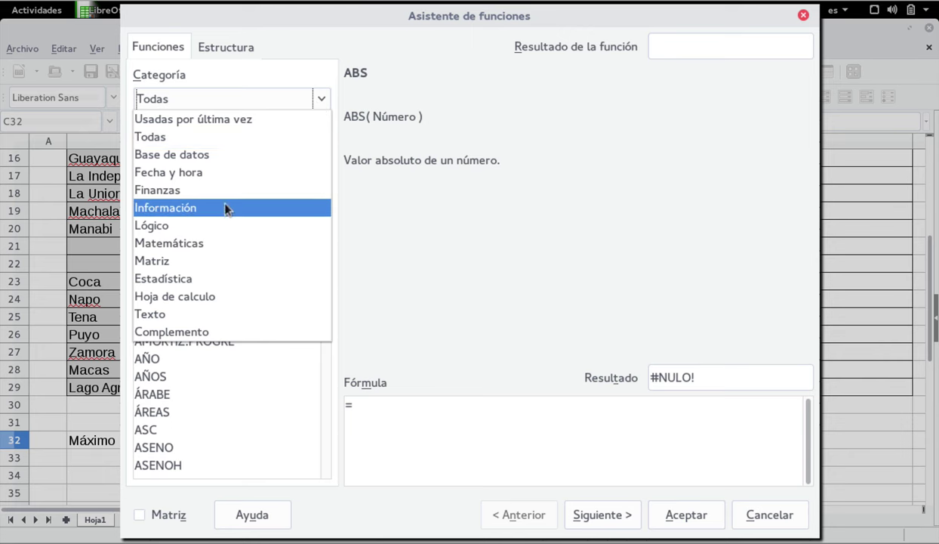
click(208, 281)
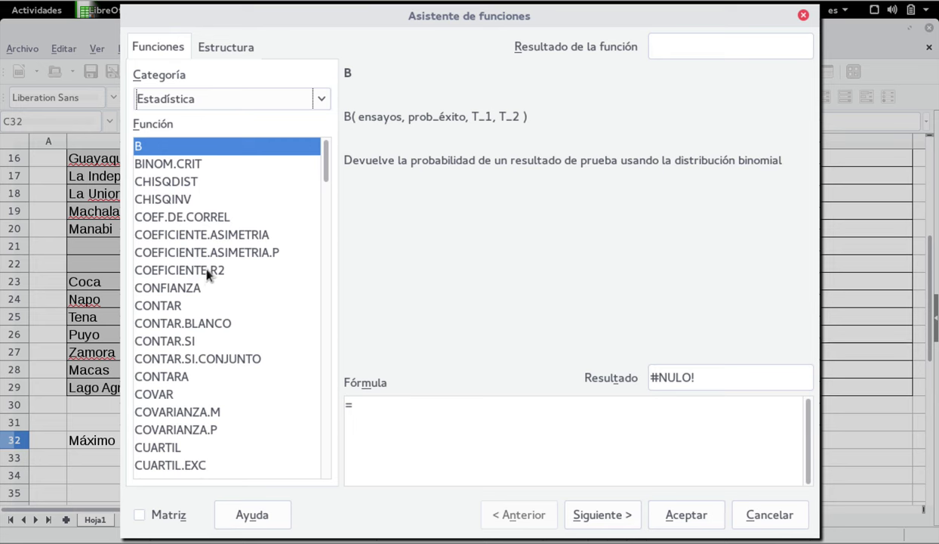
scroll(206, 273, down, 2)
scroll(205, 273, up, 2)
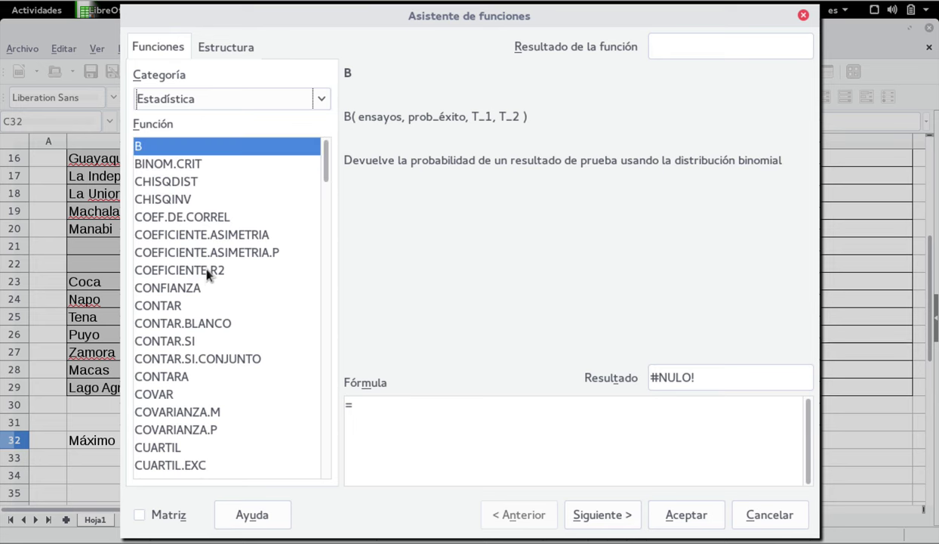
click(186, 165)
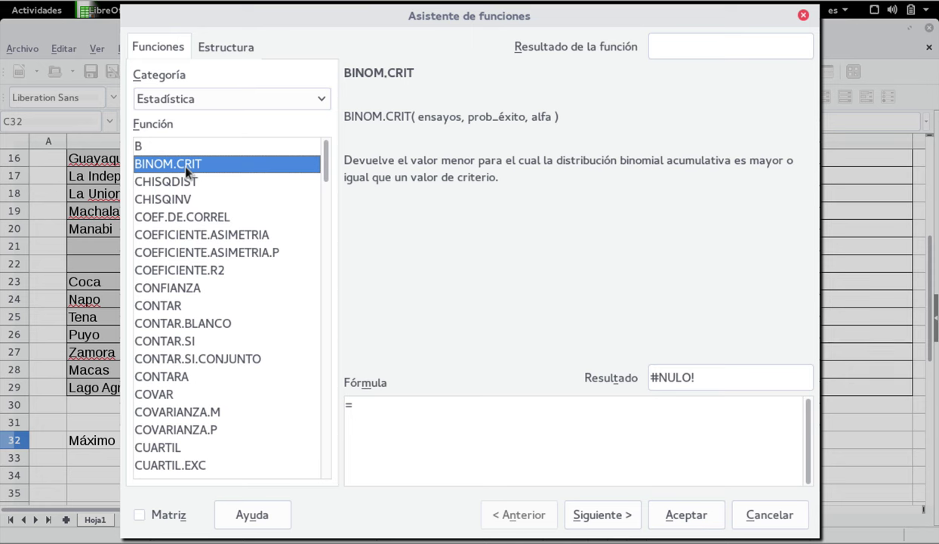
key(m)
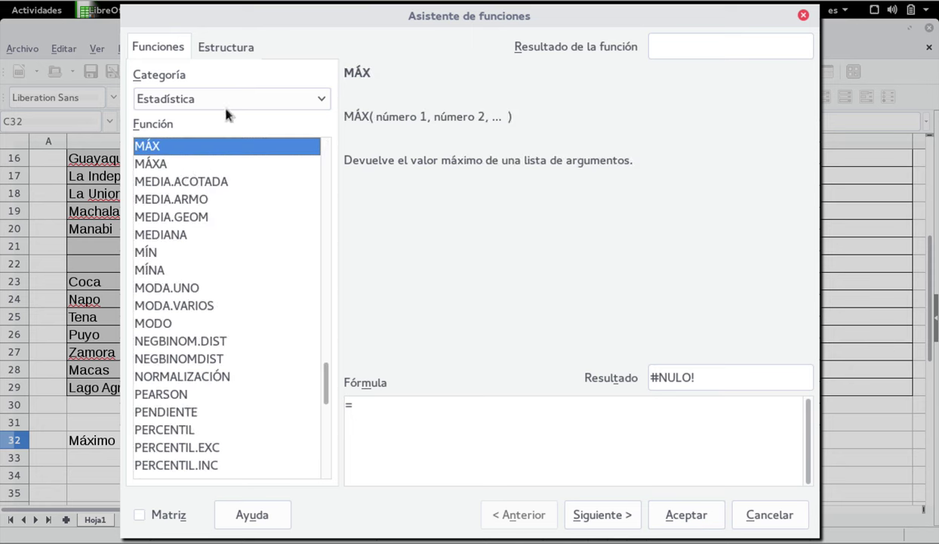
scroll(218, 263, up, 2)
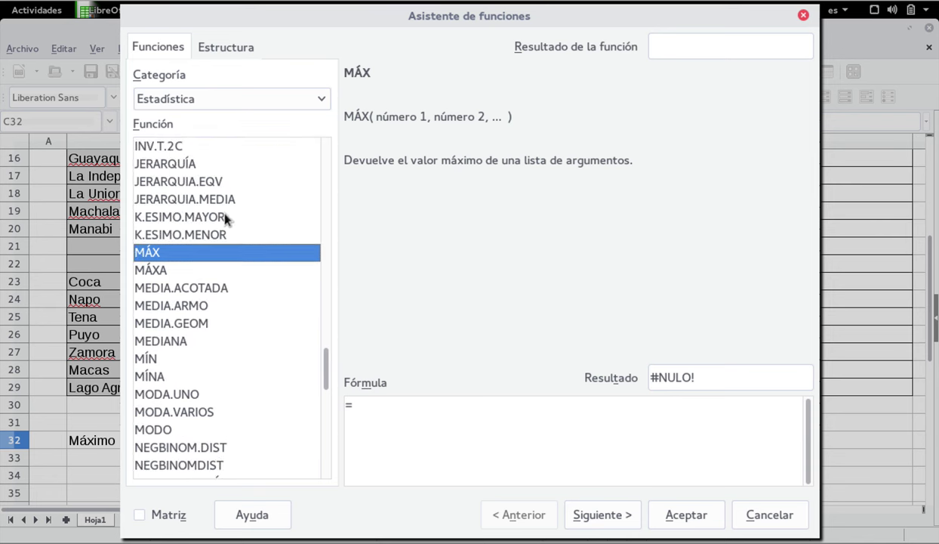
scroll(224, 219, up, 2)
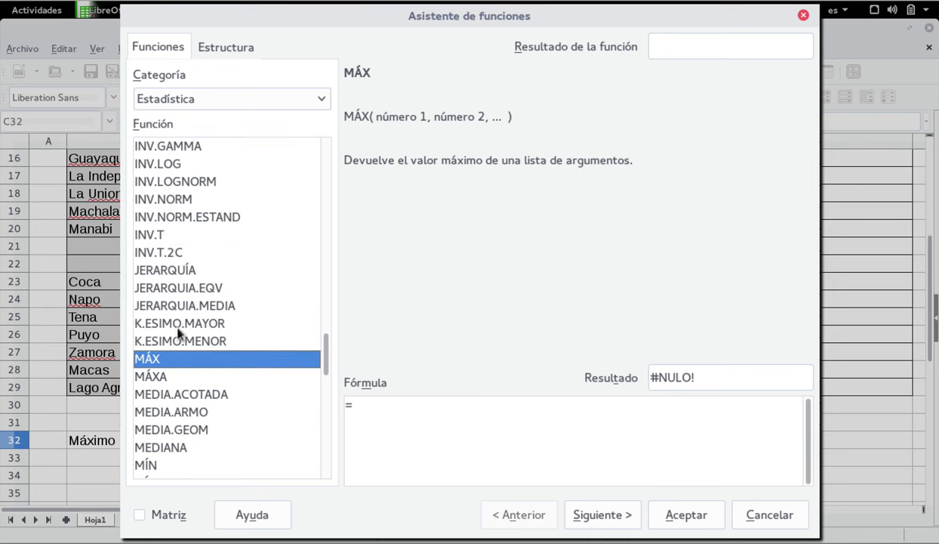
click(181, 376)
click(179, 360)
click(618, 515)
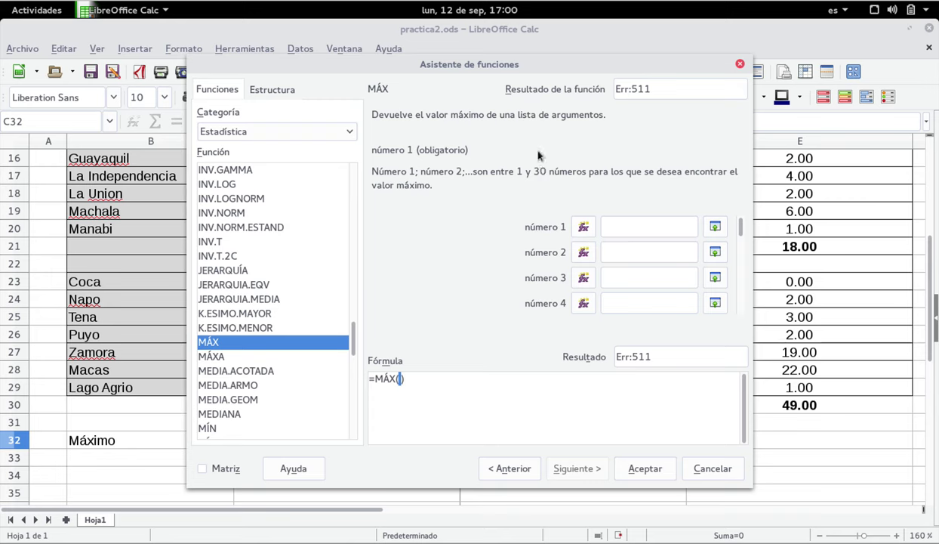
- Move the function wizard aside to uncover the column C figures from the first city row
drag(545, 76, 653, 60)
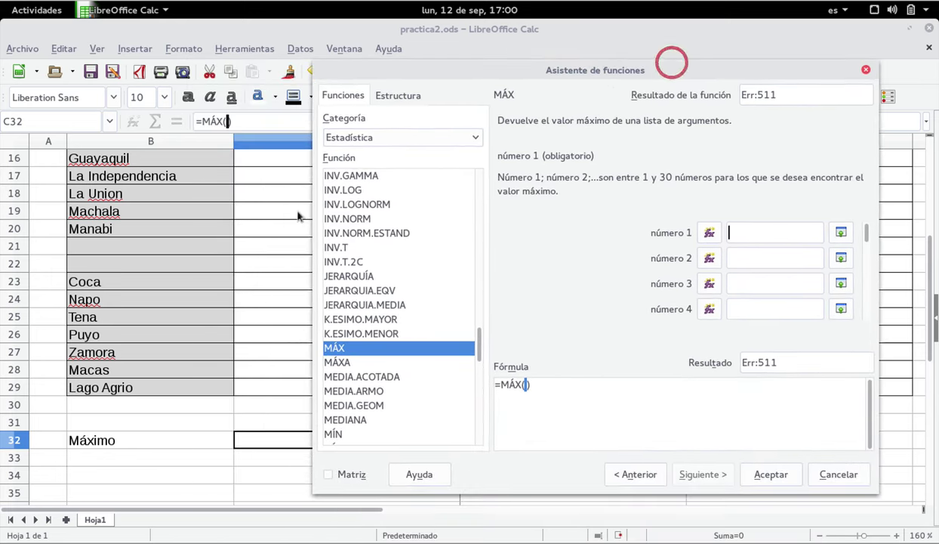
scroll(233, 242, down, 1)
scroll(240, 241, down, 3)
scroll(247, 242, up, 9)
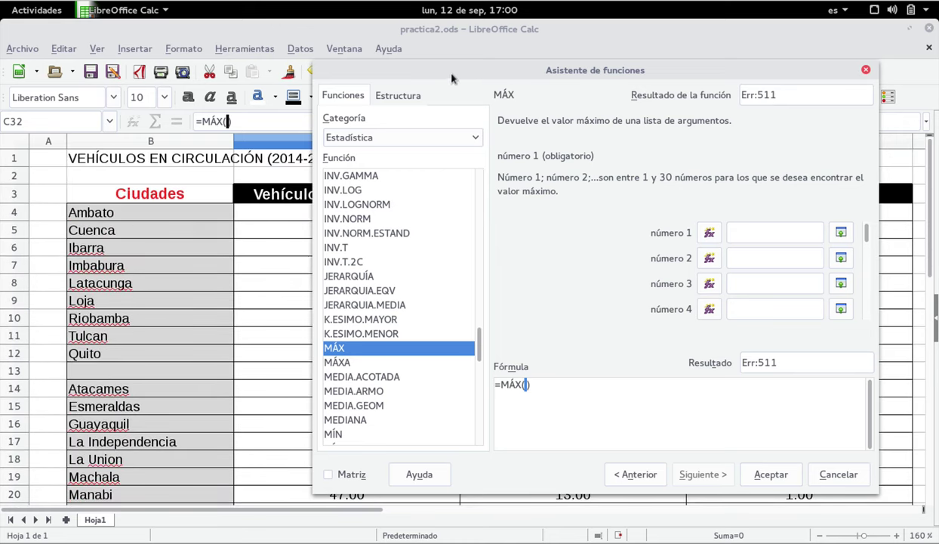
drag(453, 72, 529, 70)
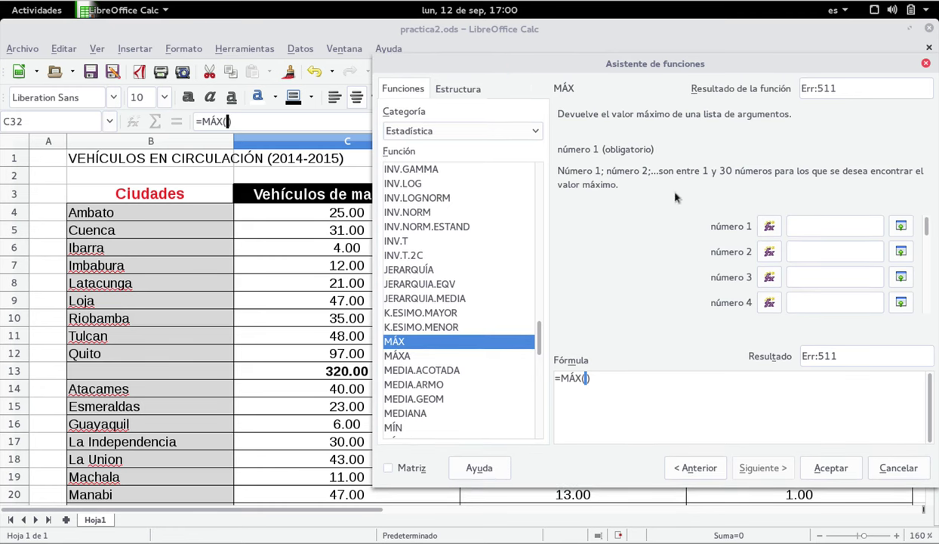
- Try the single cells C4 and C5 as the first two MÁX arguments
click(349, 214)
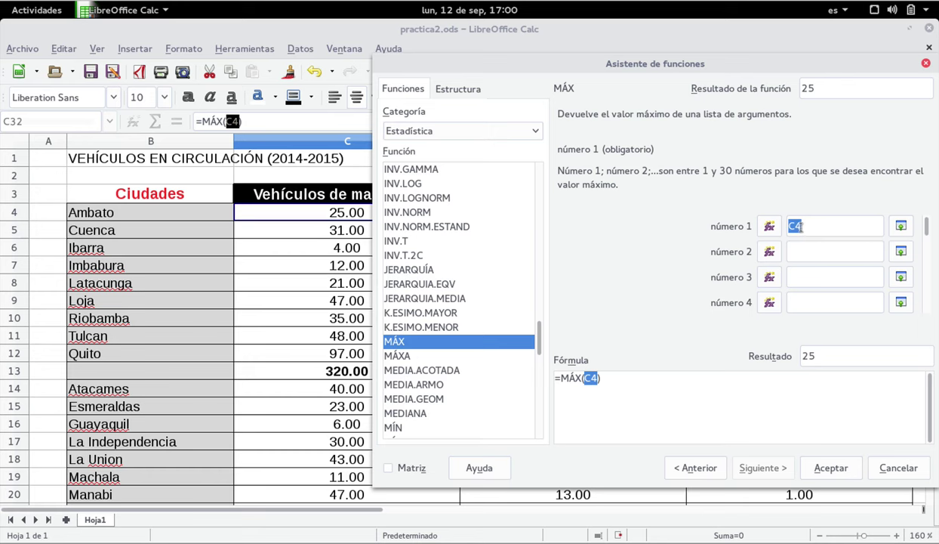
click(781, 251)
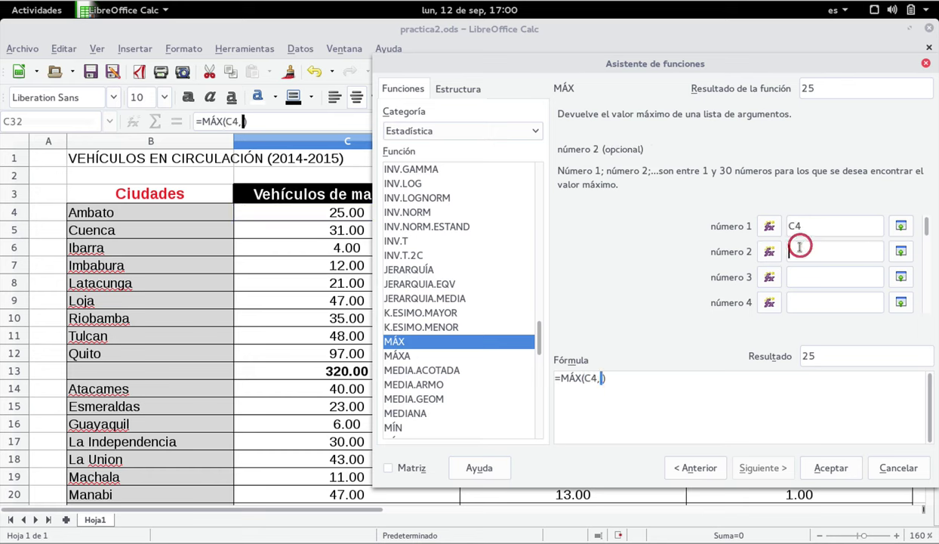
click(354, 230)
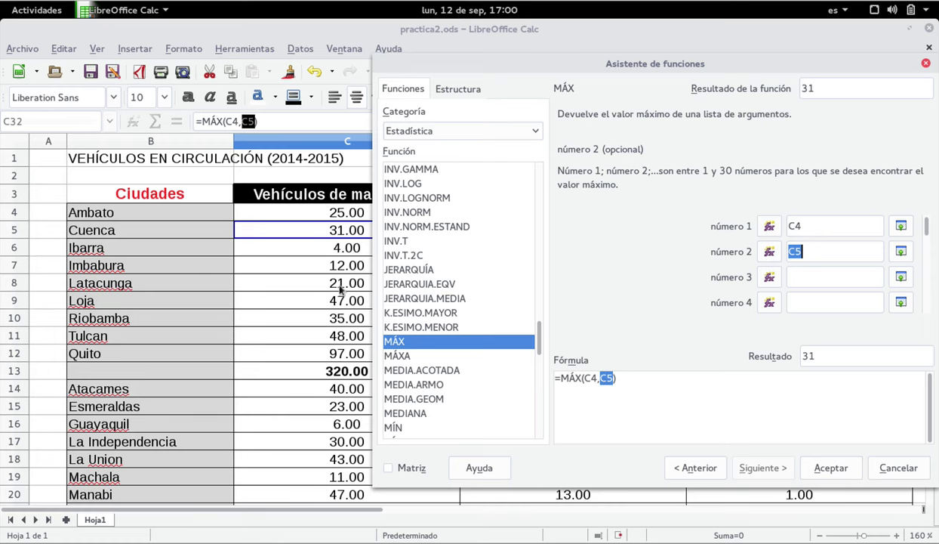
scroll(348, 283, down, 1)
scroll(349, 282, down, 2)
scroll(349, 282, up, 3)
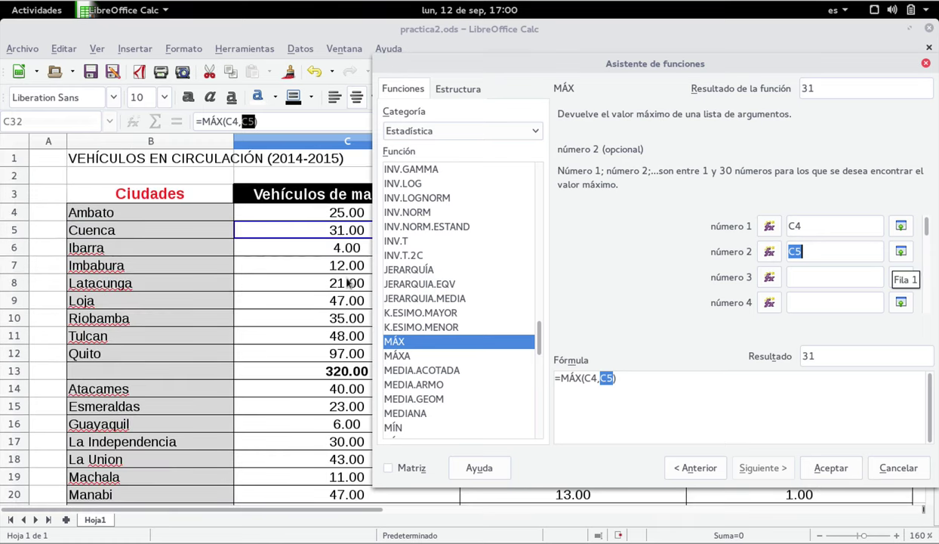
scroll(349, 282, down, 7)
scroll(349, 282, up, 5)
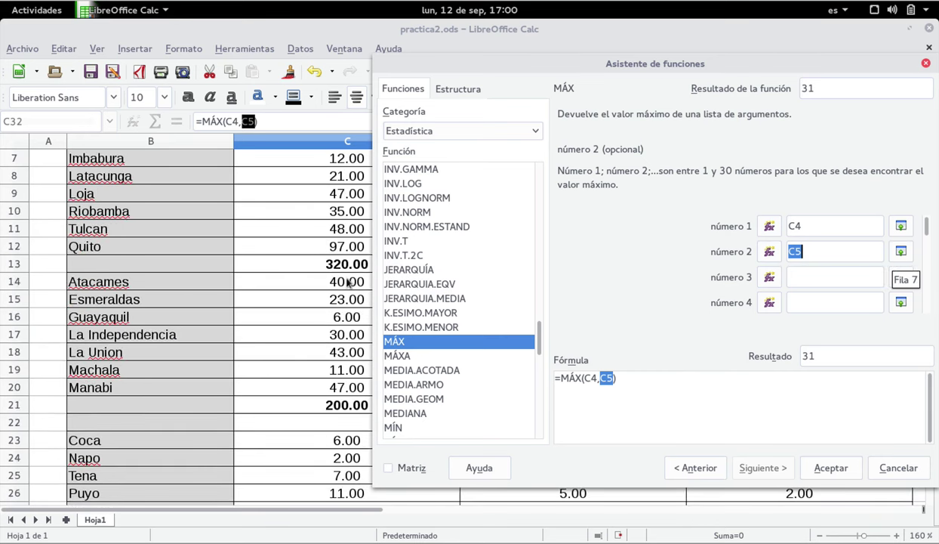
- Clear the single-cell references from the número 1 and número 2 arguments
key(BackSpace)
click(812, 228)
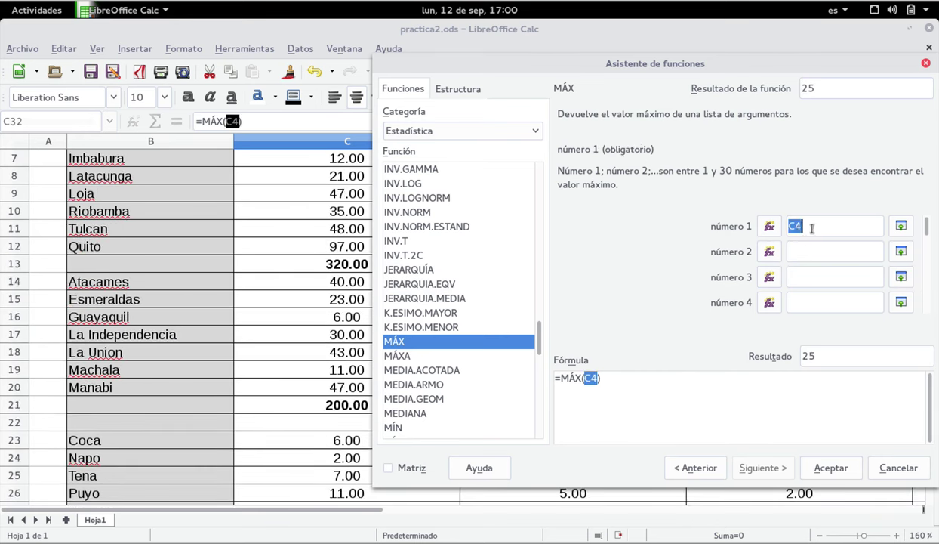
key(BackSpace)
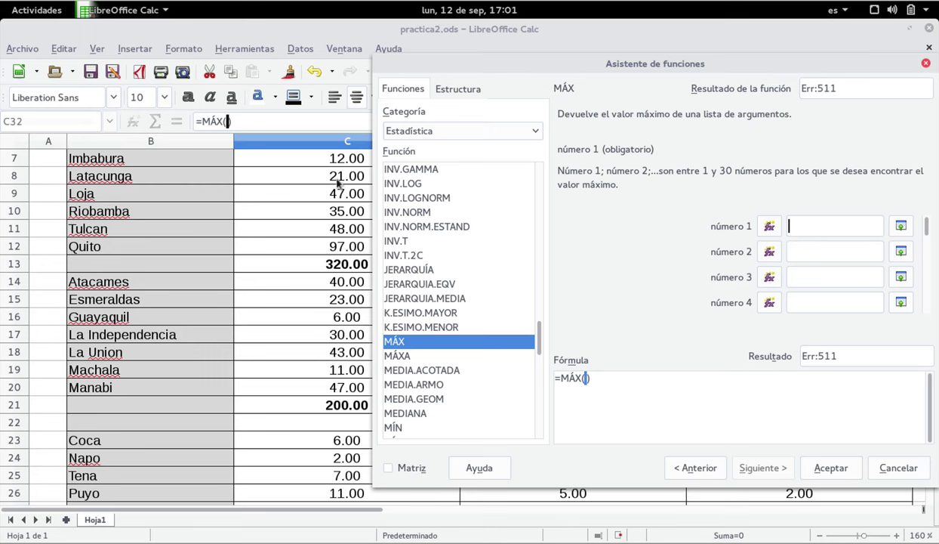
- Set the número 1 argument of MÁX to the range C4:C12, covering Ambato to Quito
scroll(283, 279, up, 2)
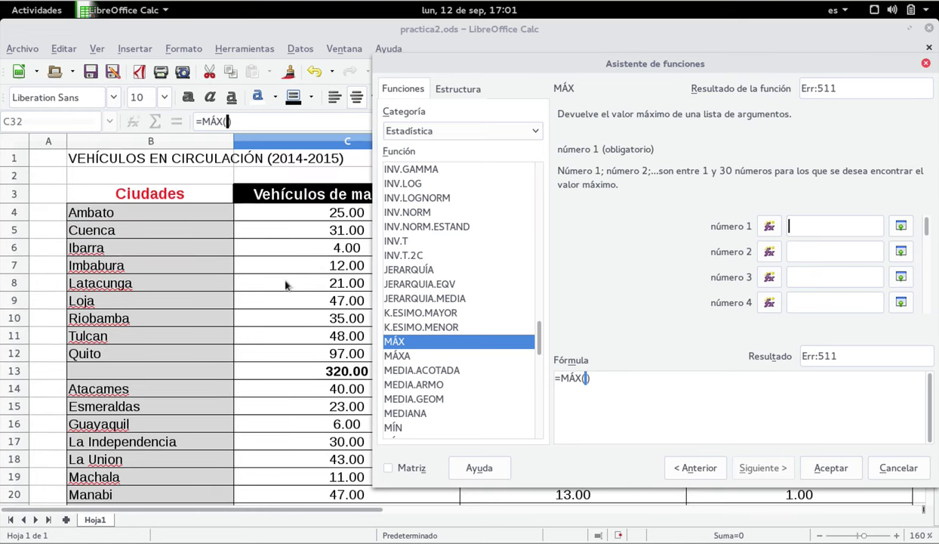
scroll(285, 284, down, 2)
scroll(286, 285, up, 2)
scroll(297, 256, down, 2)
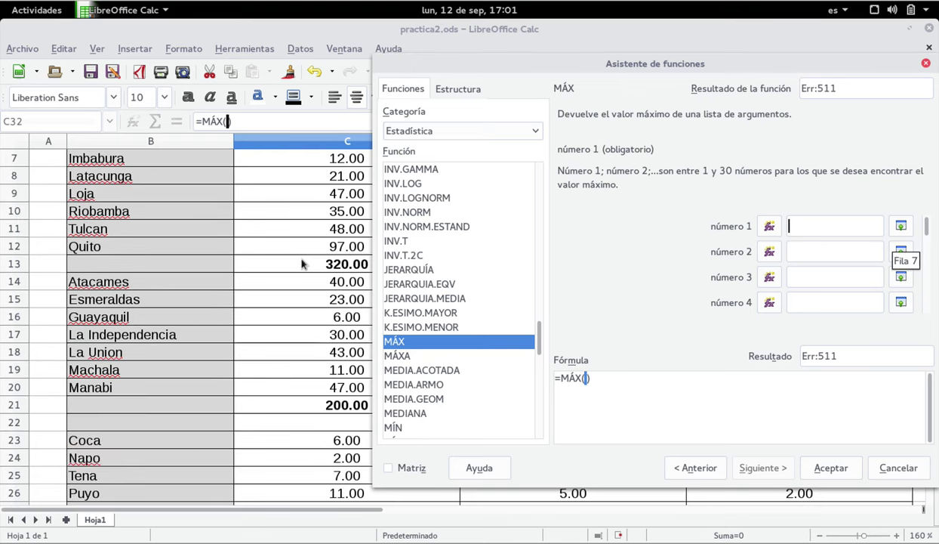
scroll(300, 263, down, 2)
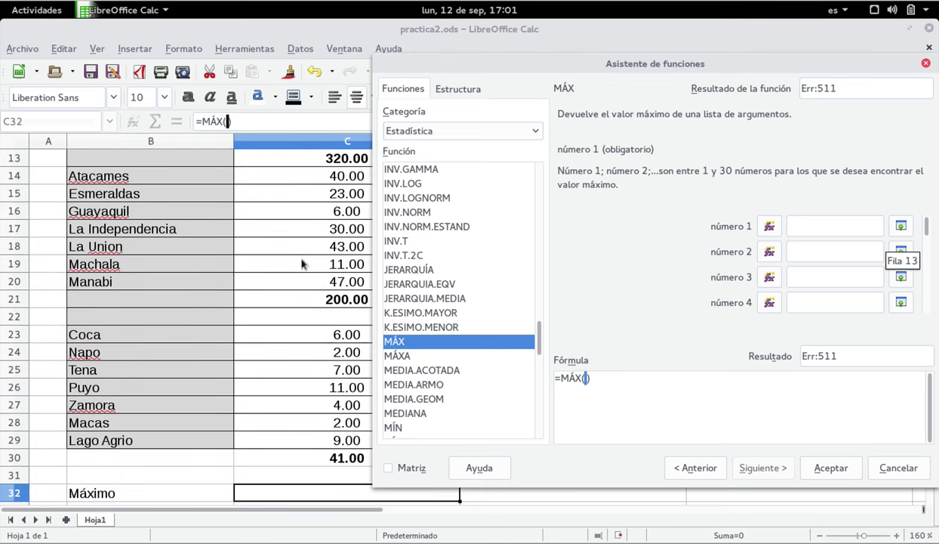
scroll(301, 264, up, 2)
scroll(300, 264, up, 2)
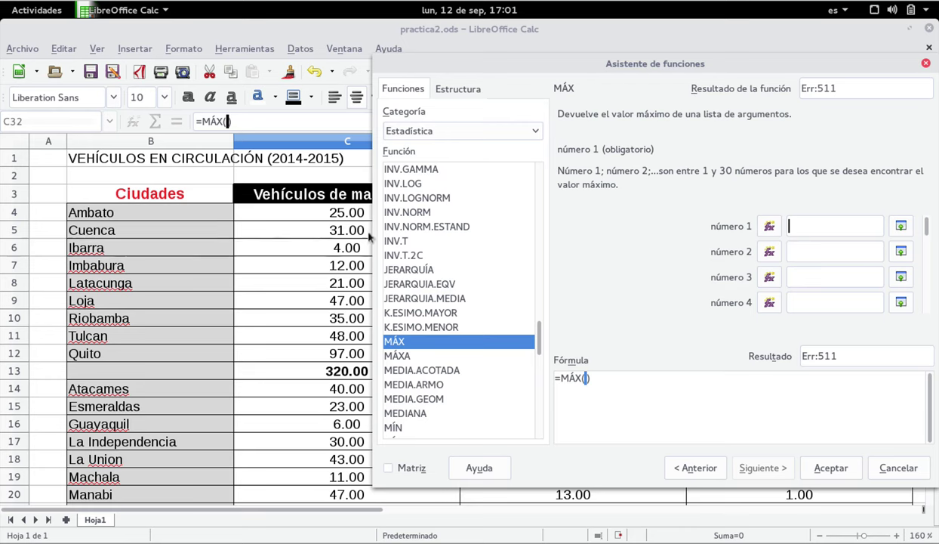
click(332, 217)
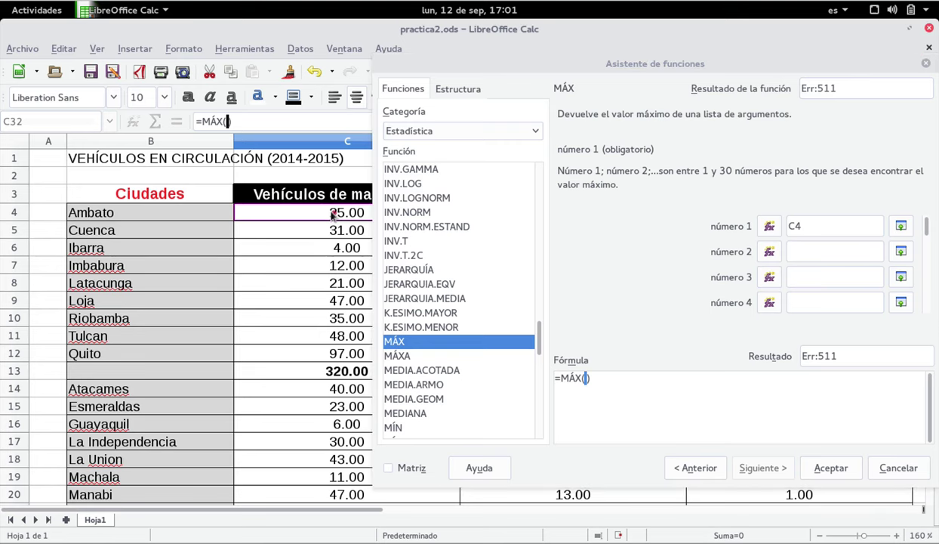
drag(332, 216, 342, 354)
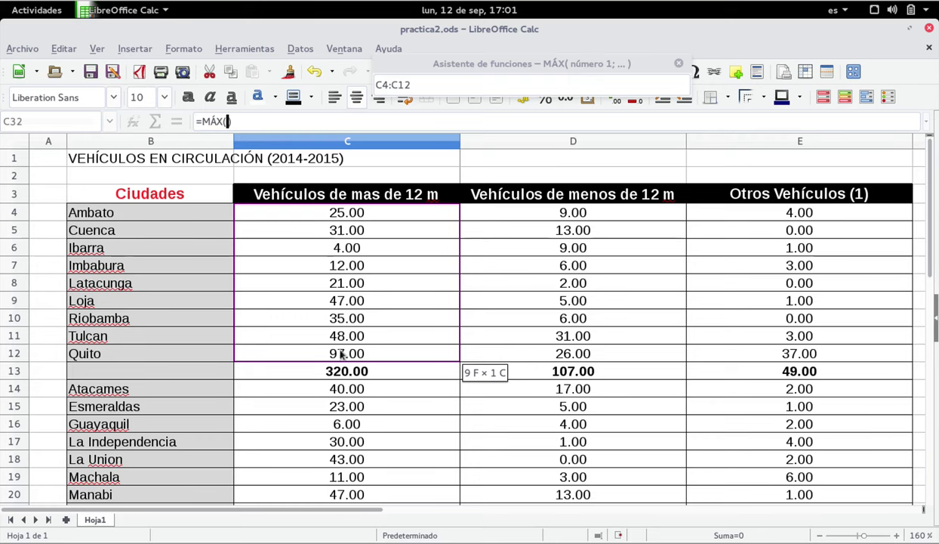
drag(341, 355, 341, 355)
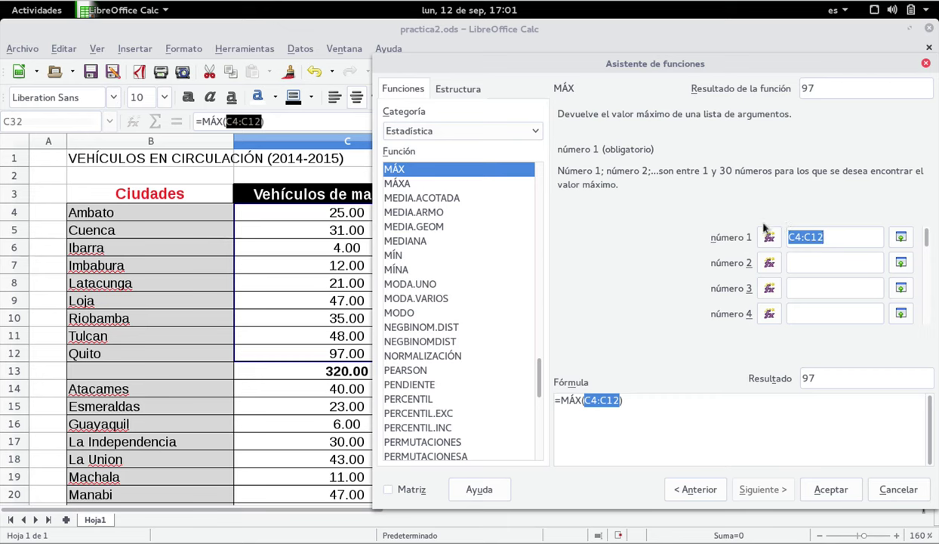
- Set the número 2 argument to the range C14:C20, covering Atacames to Manabi
click(822, 260)
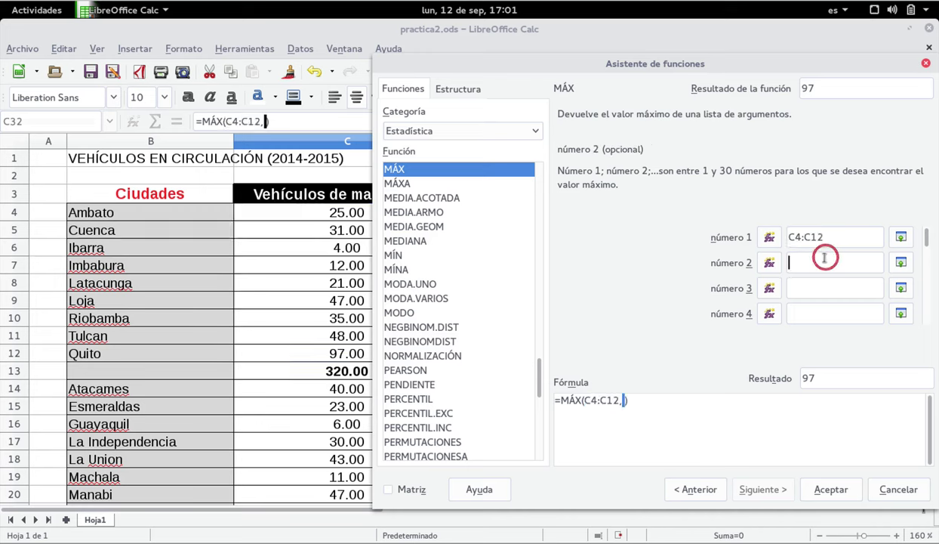
click(900, 262)
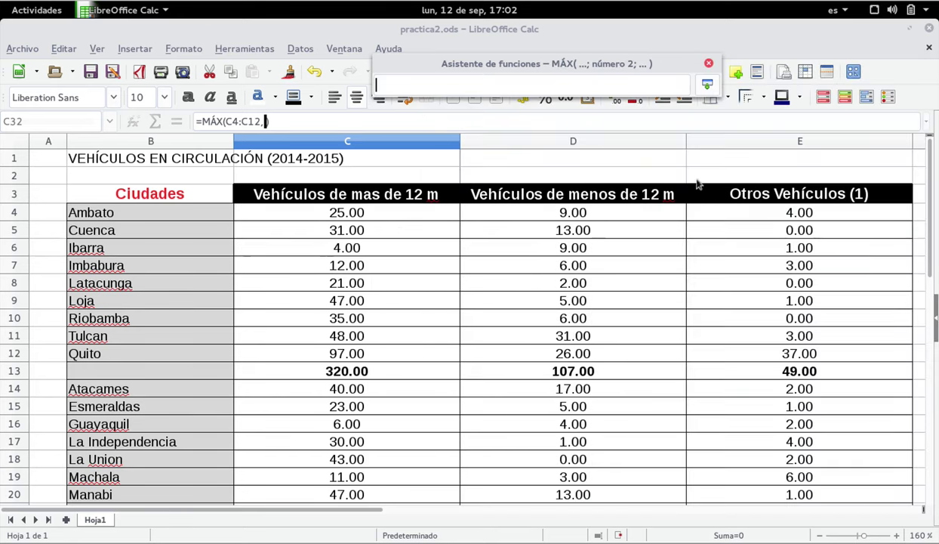
scroll(355, 294, down, 2)
drag(339, 281, 340, 385)
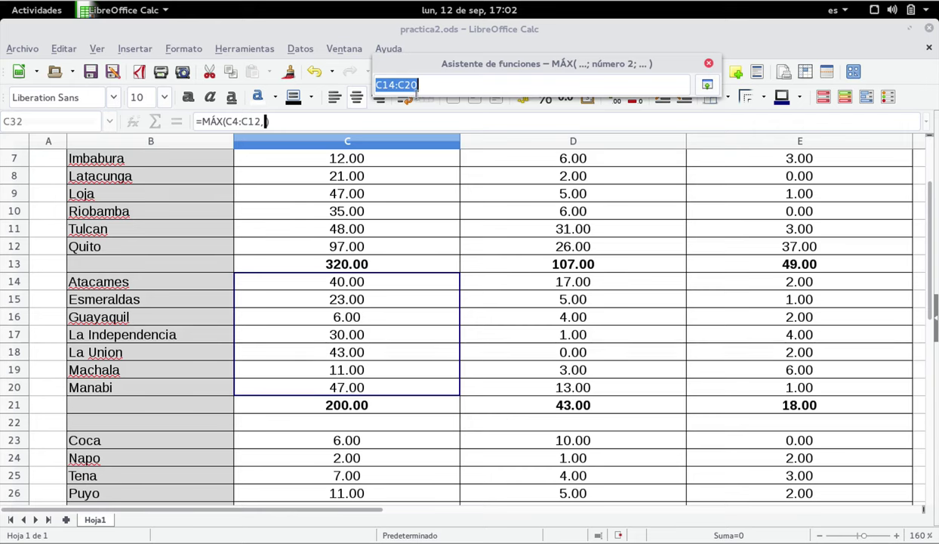
key(Return)
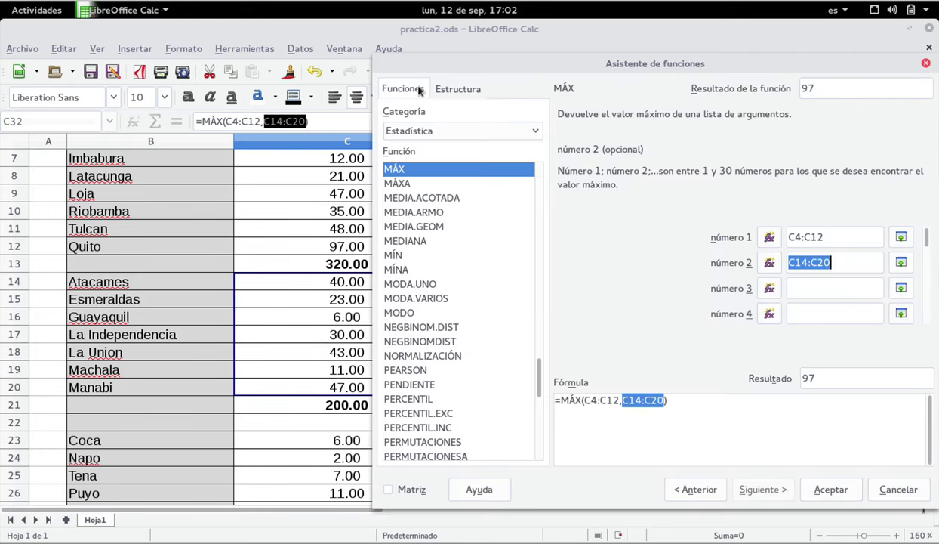
- Set the número 3 argument to the range C23:C29, covering Coca to Lago Agrio
click(825, 287)
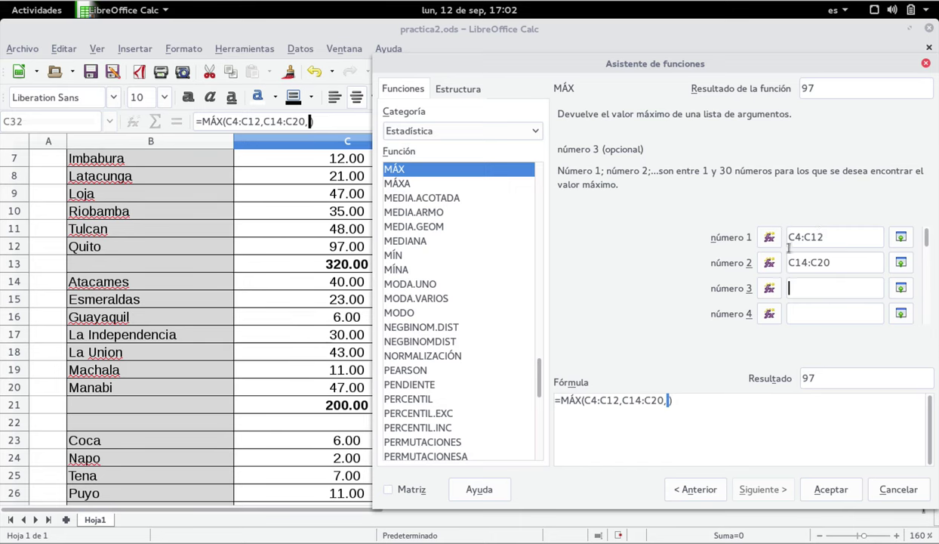
scroll(276, 280, up, 2)
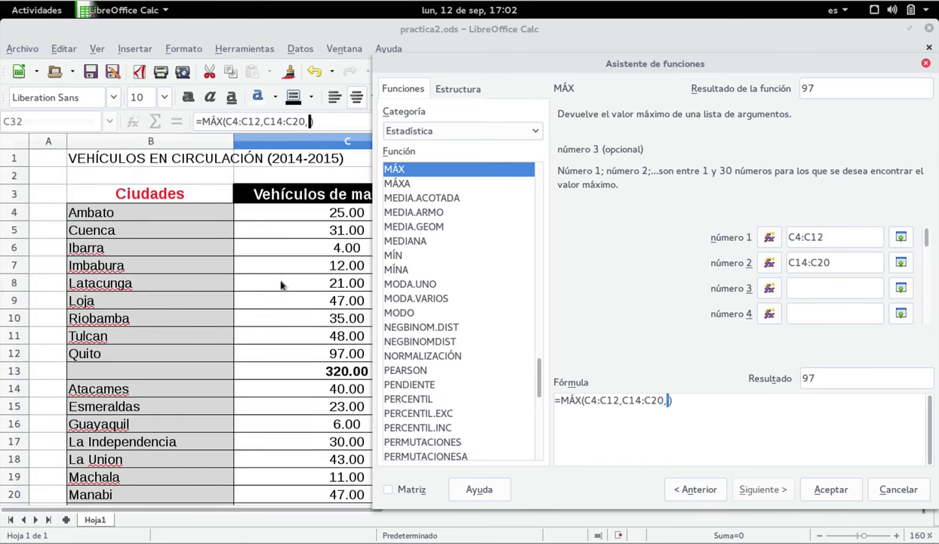
scroll(279, 284, down, 3)
scroll(279, 284, down, 2)
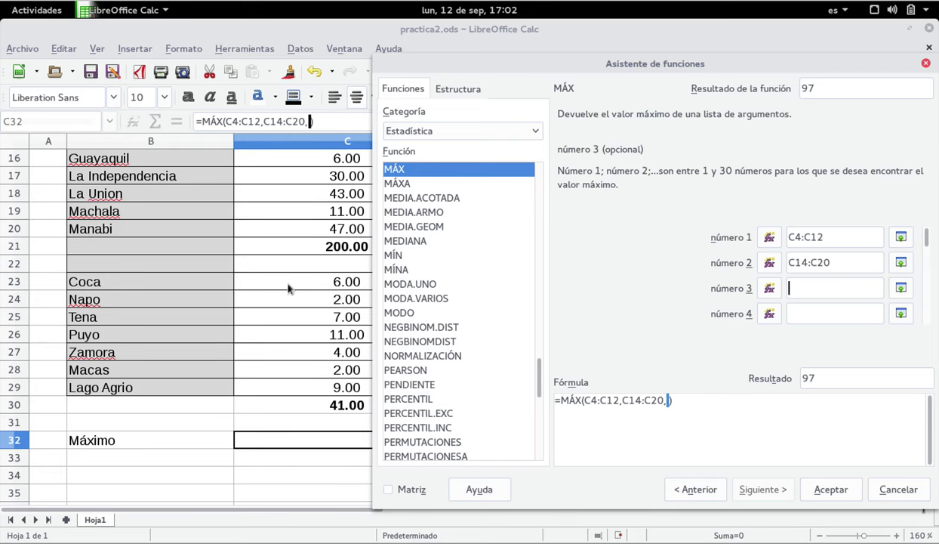
drag(287, 281, 310, 386)
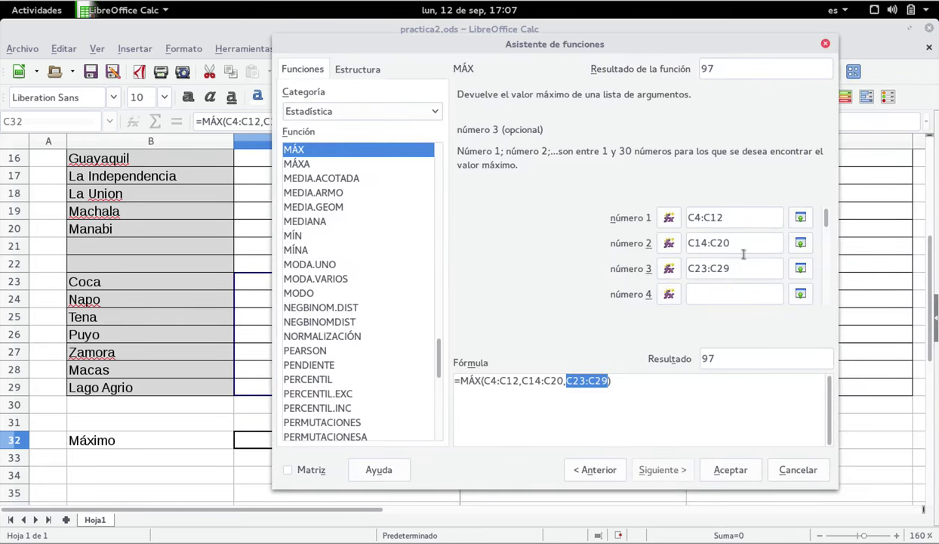
- Compare the column C figures of the three city groups with the ranges and result in the function wizard
drag(612, 46, 591, 44)
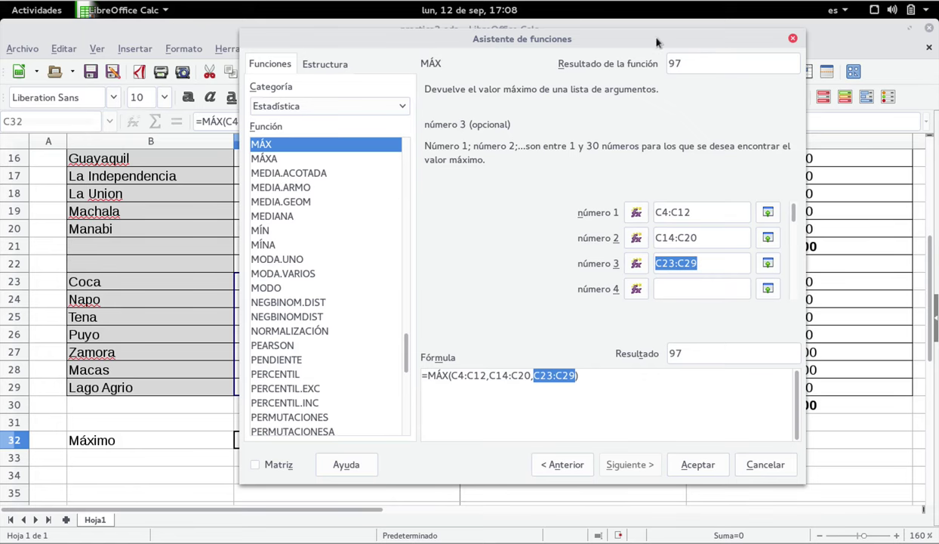
drag(580, 43, 760, 43)
scroll(332, 251, down, 3)
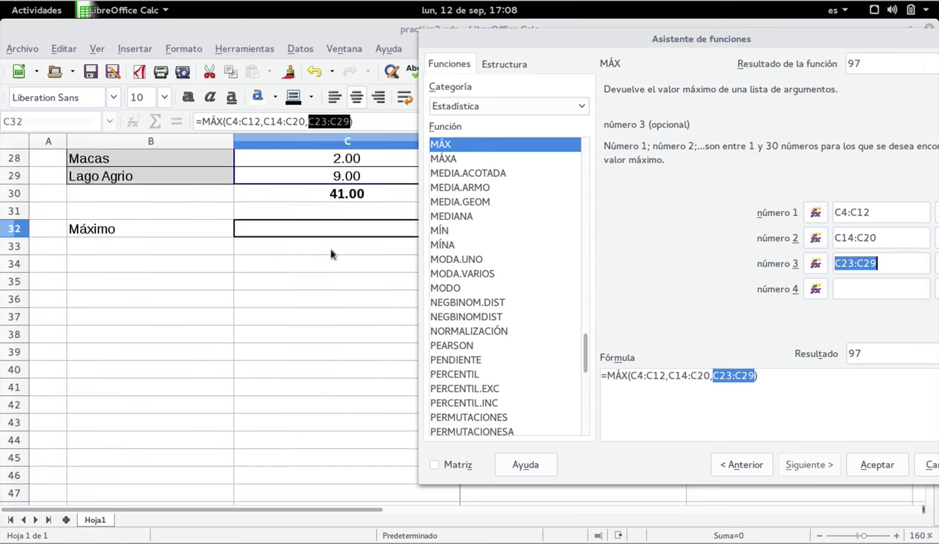
scroll(332, 251, up, 8)
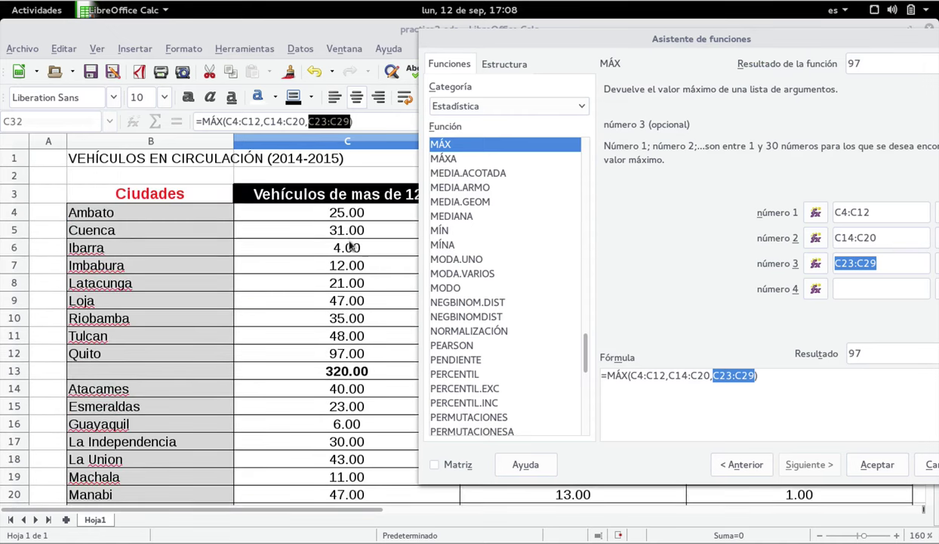
scroll(337, 251, down, 2)
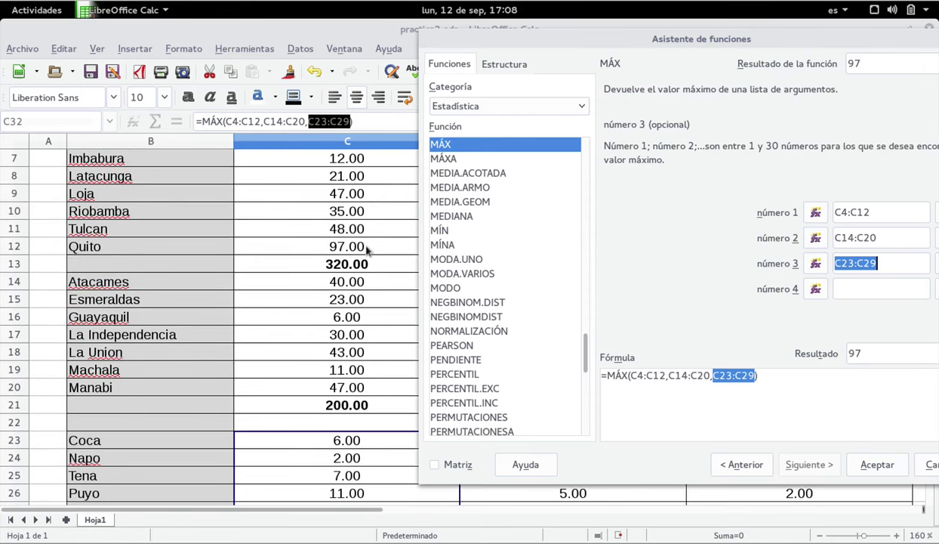
scroll(362, 247, up, 2)
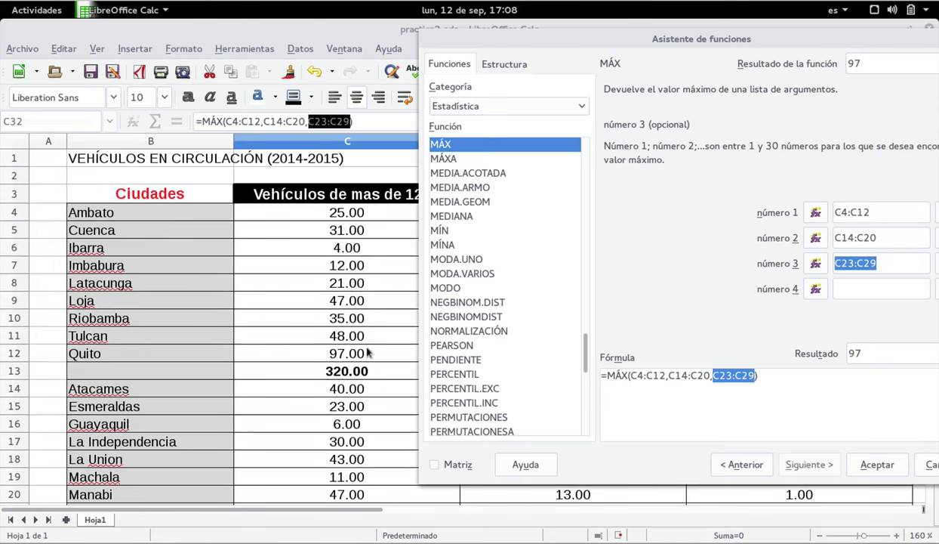
scroll(391, 332, down, 2)
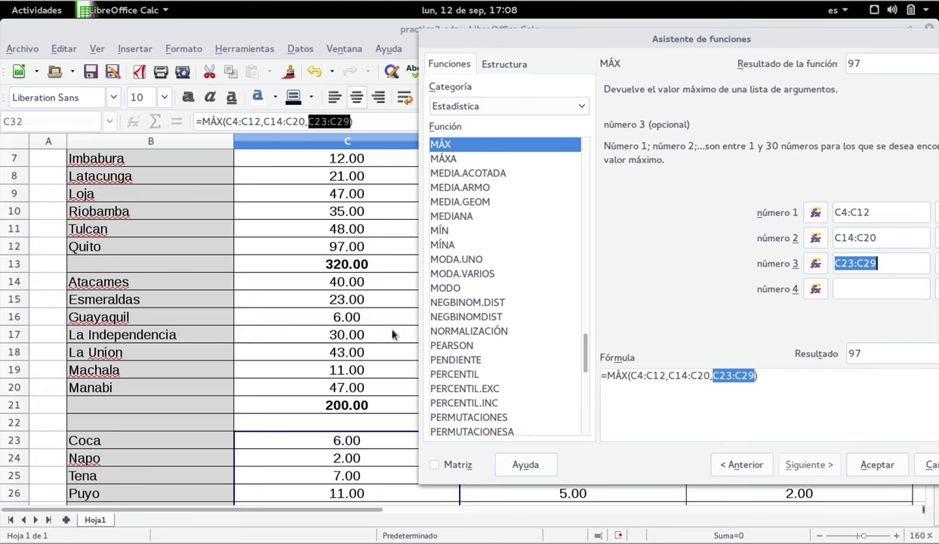
scroll(391, 332, down, 3)
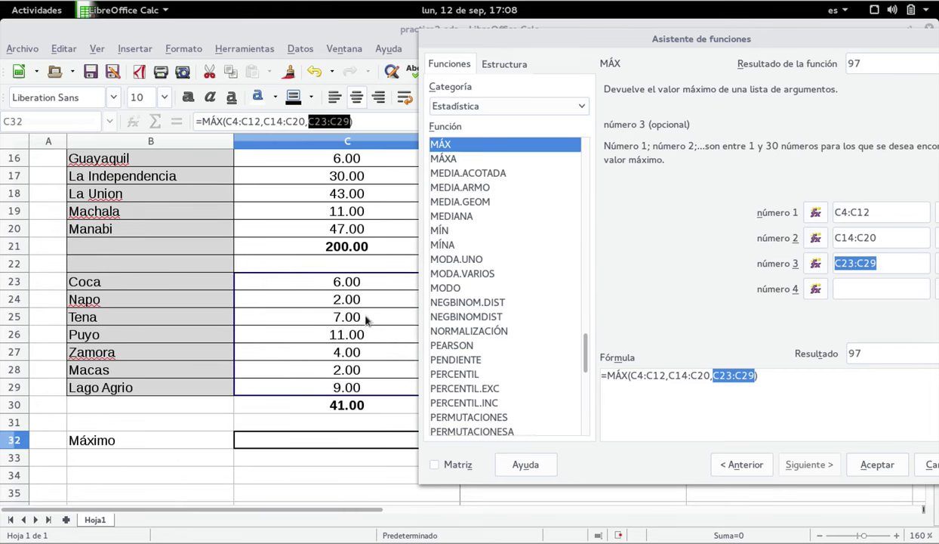
drag(676, 34, 483, 41)
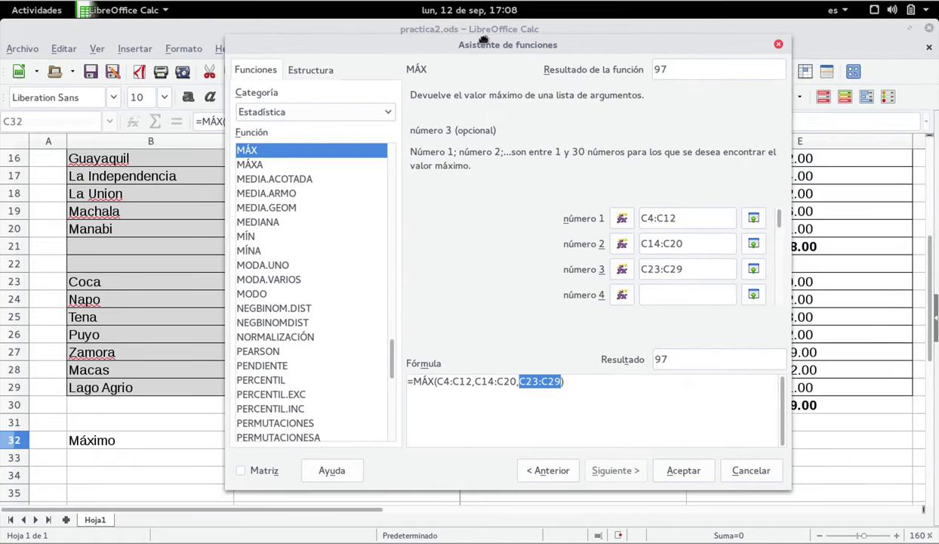